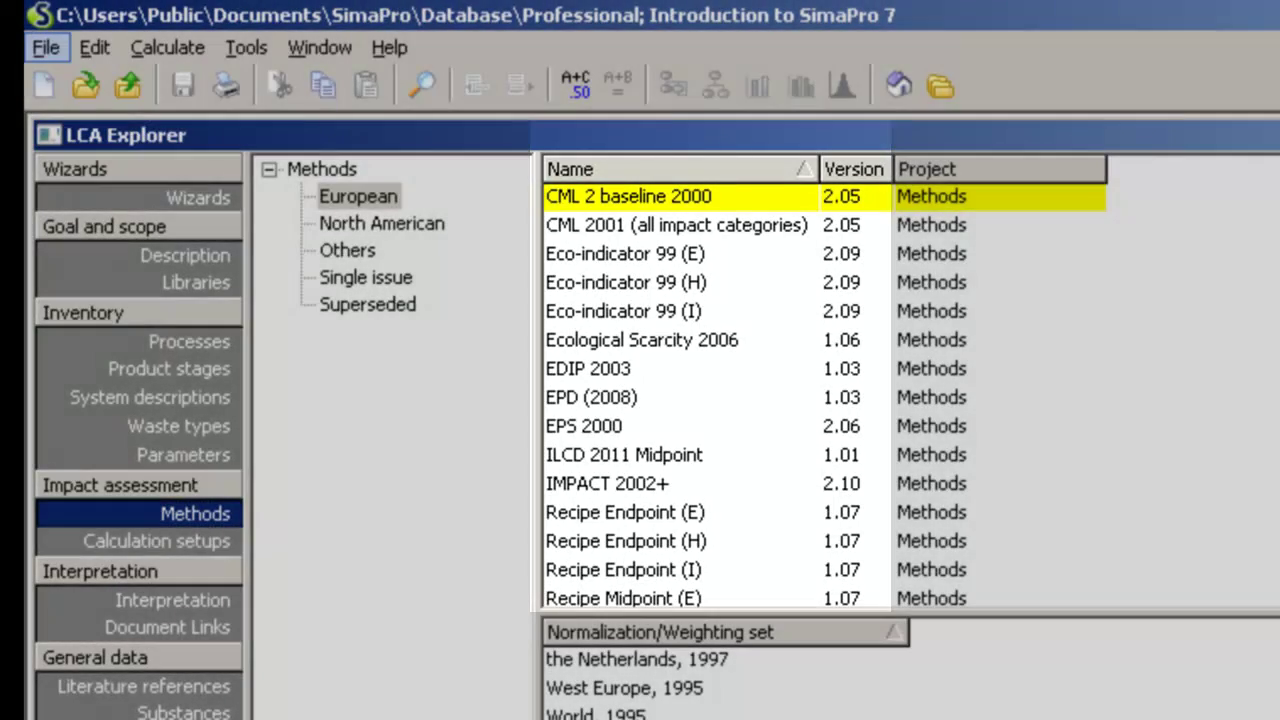
click(45, 47)
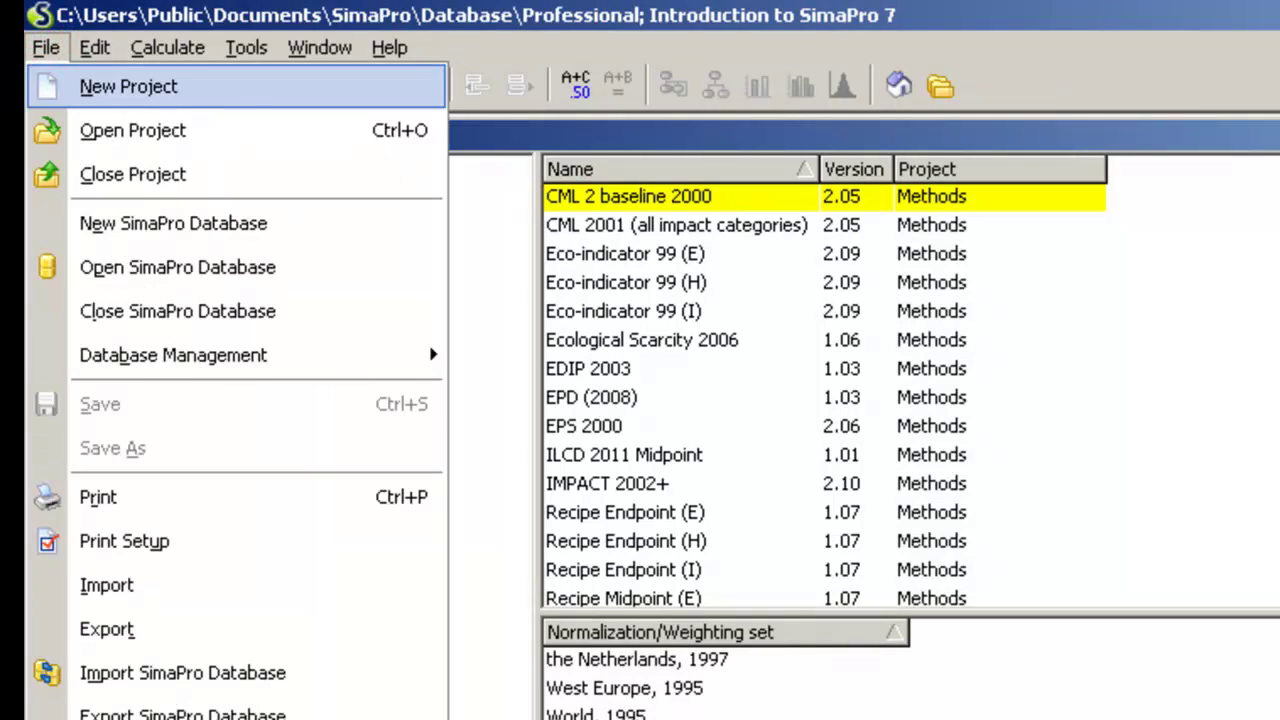
click(48, 128)
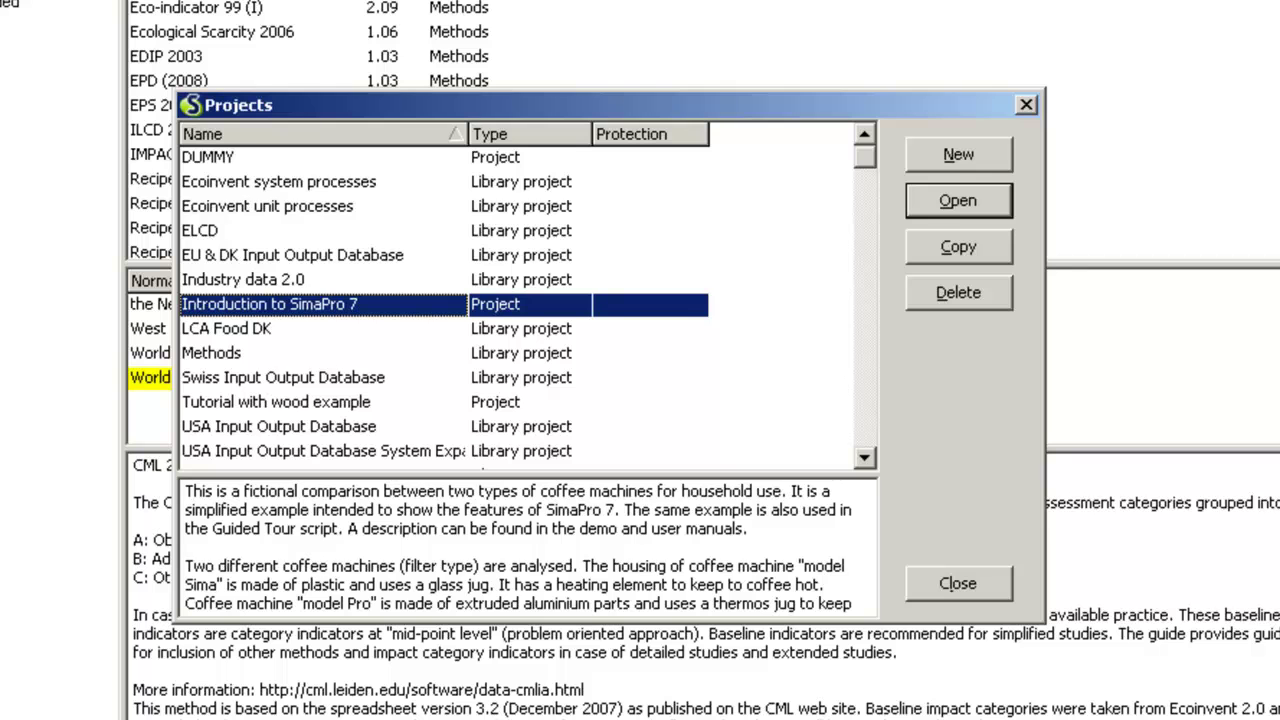
click(305, 205)
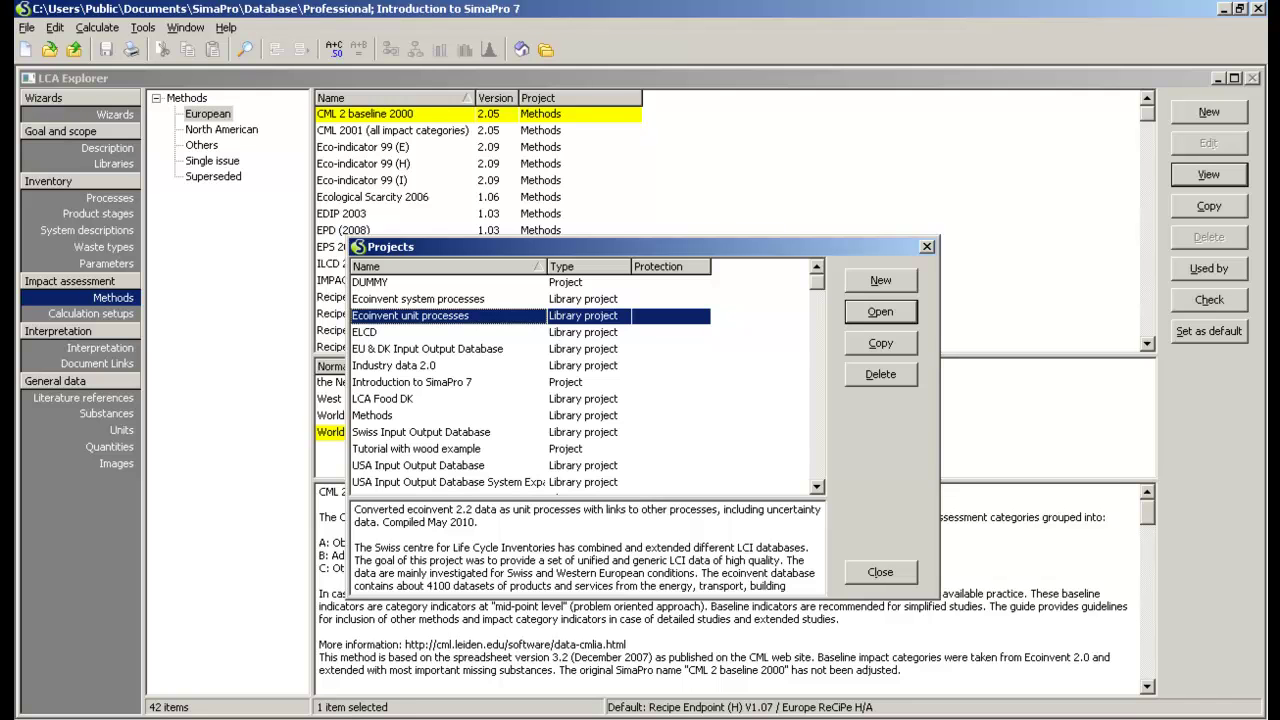
click(880, 571)
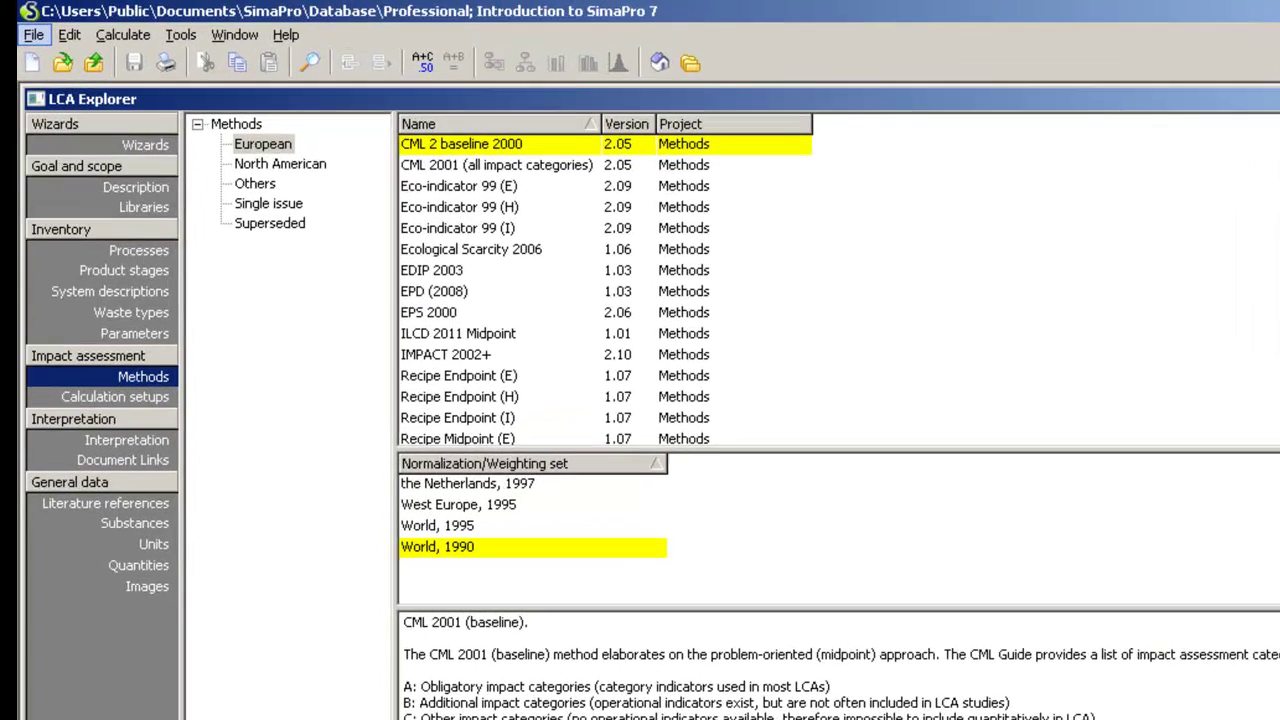
Open the File menu's Export SimaPro Database dialog.
click(25, 27)
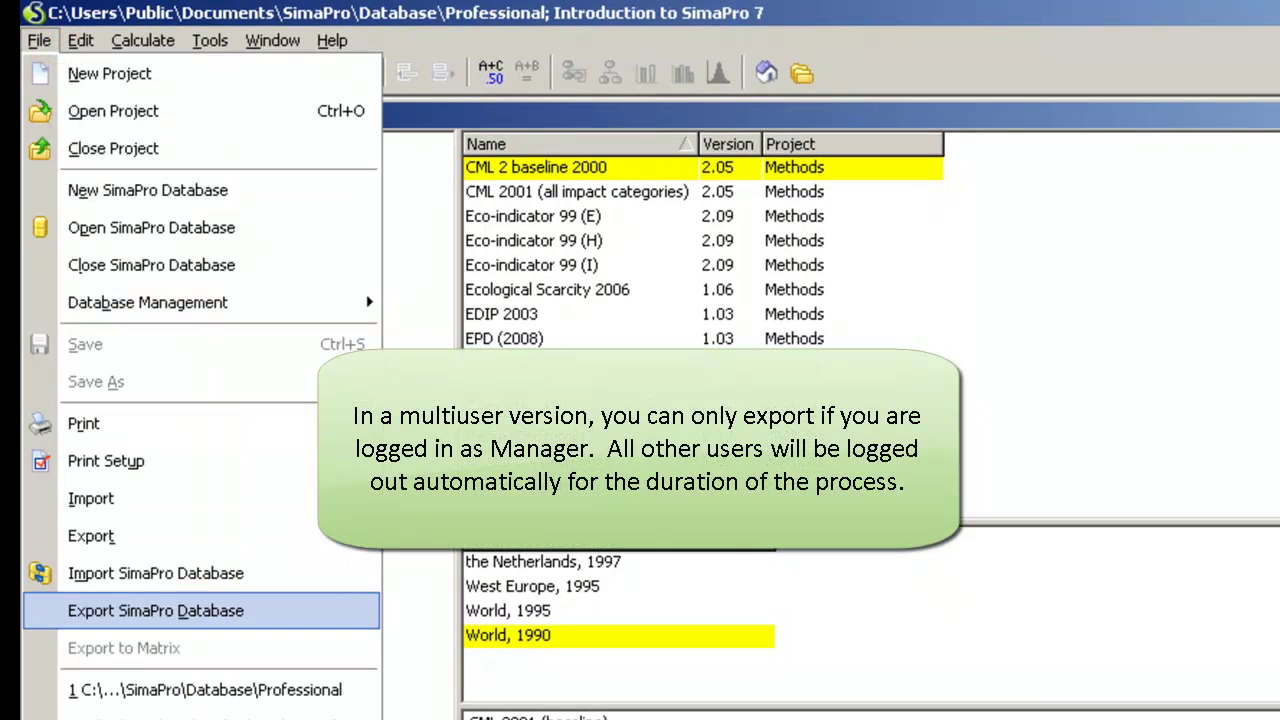
click(155, 610)
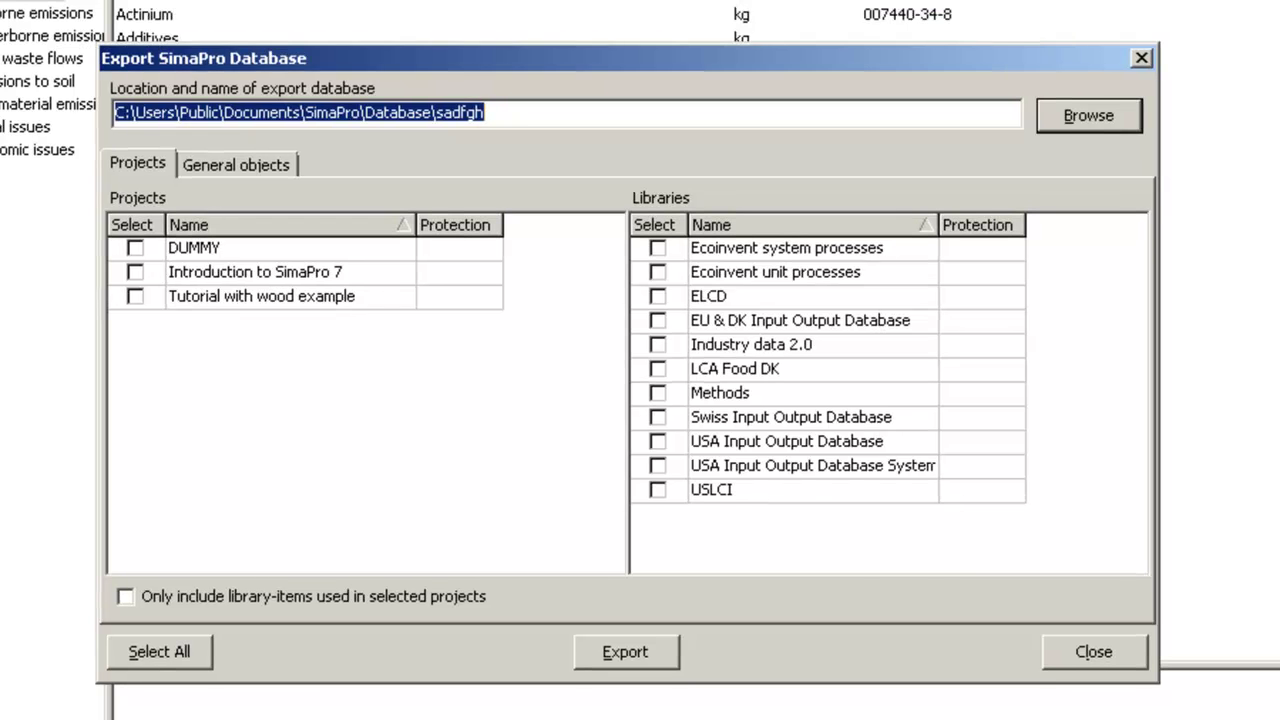
Save the export target as 'Database1' in the default SimaPro Database folder.
click(1088, 115)
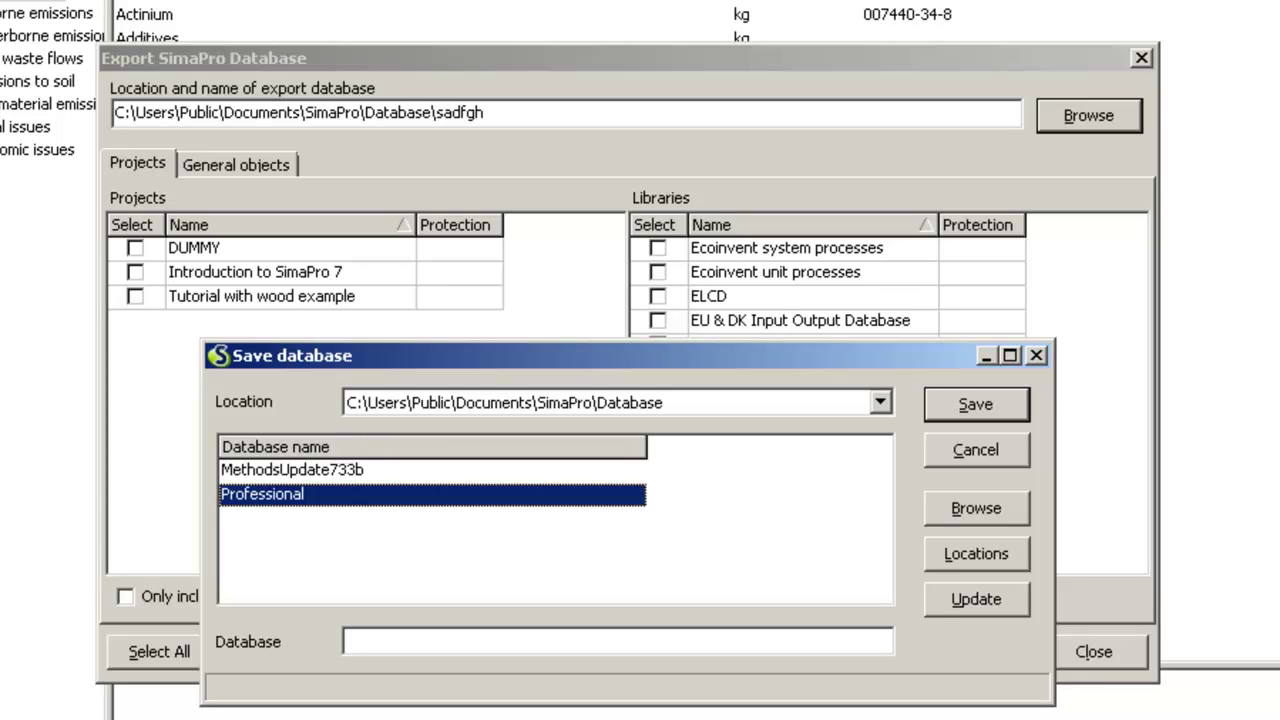
click(879, 402)
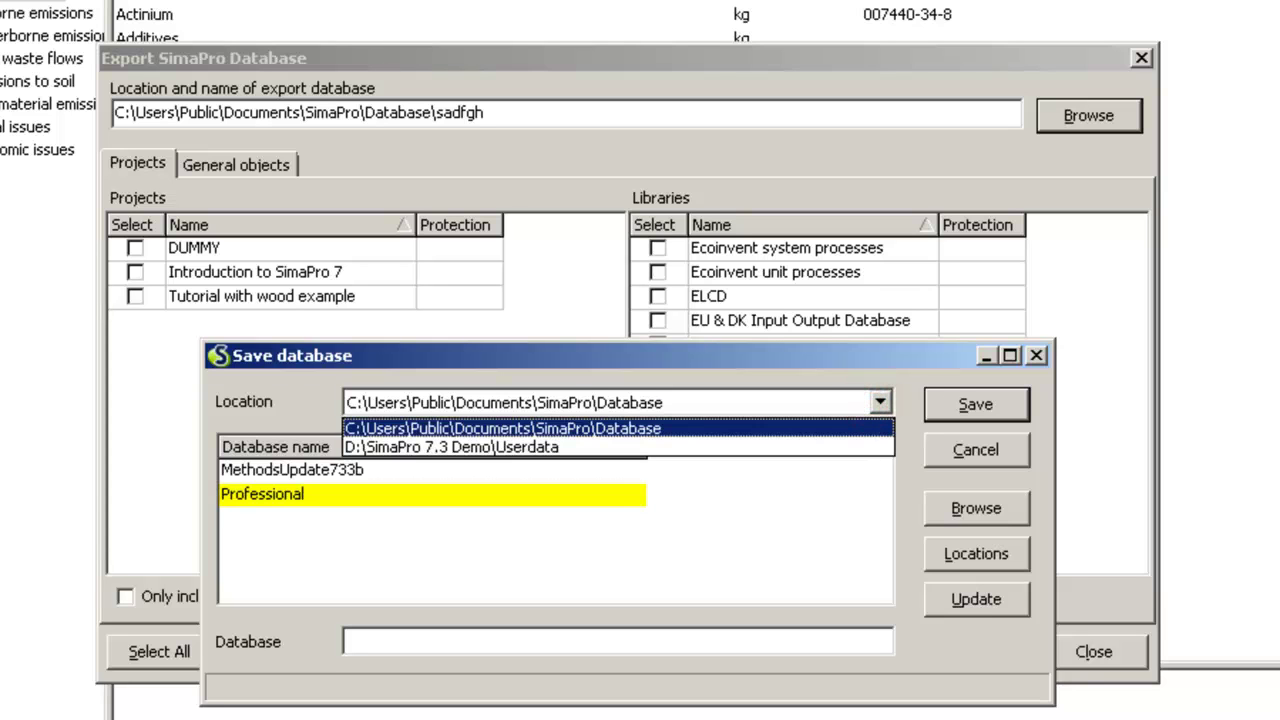
click(879, 402)
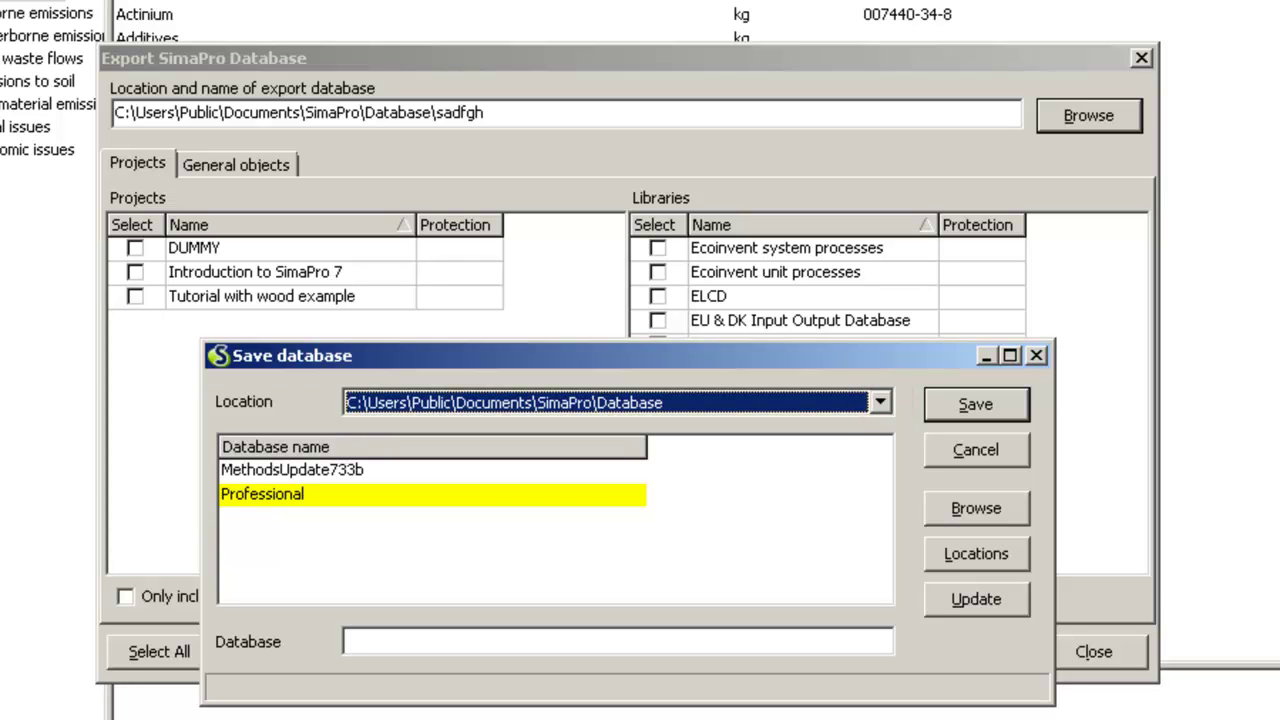
click(970, 508)
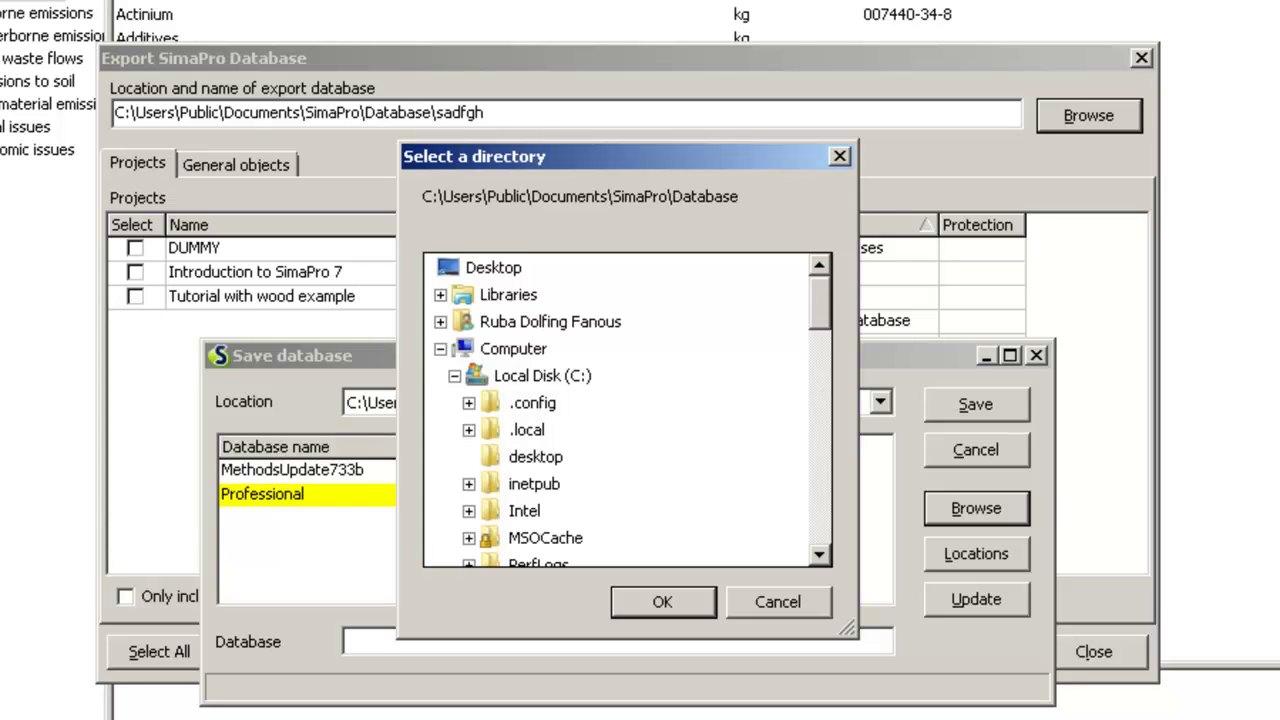
click(780, 598)
click(663, 640)
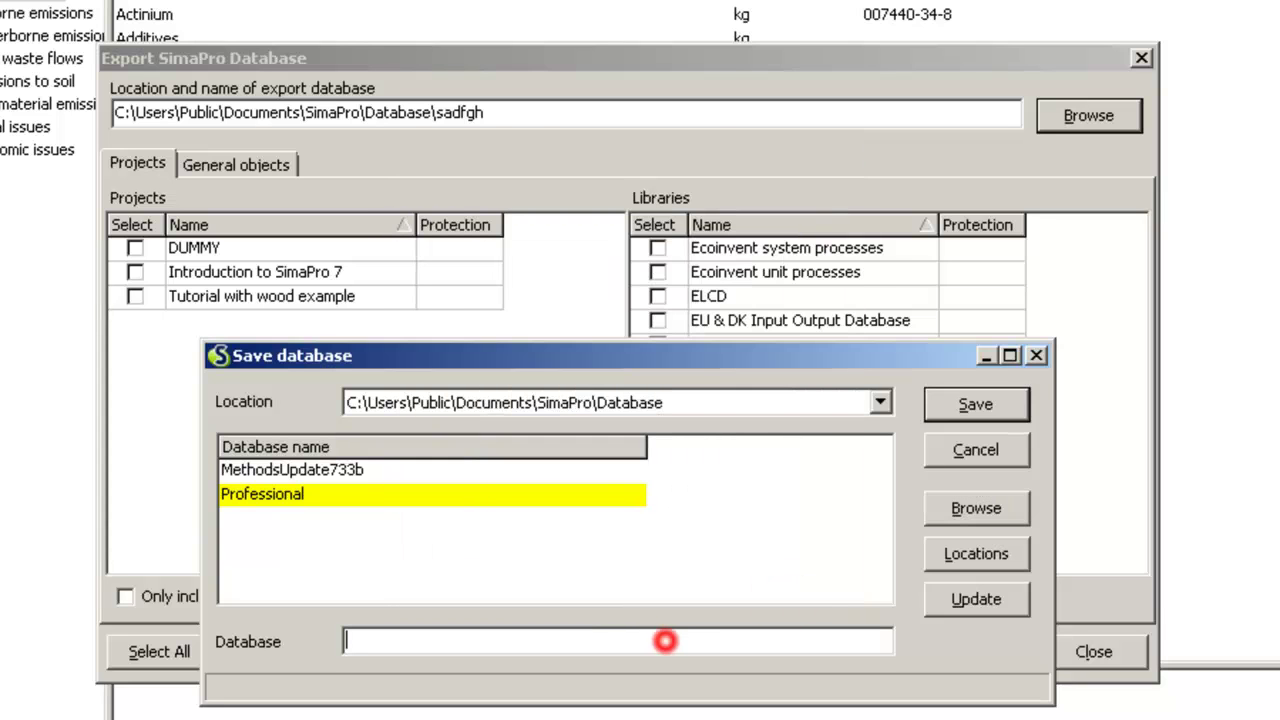
text(Database1)
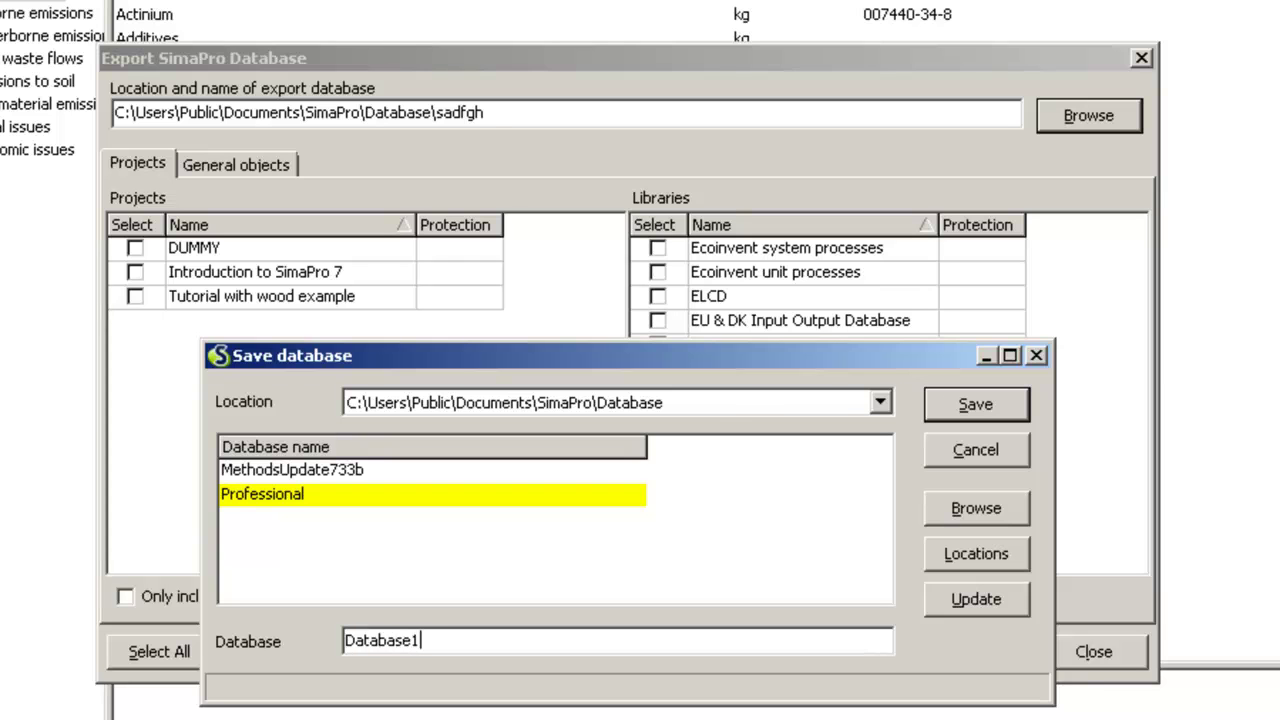
click(966, 405)
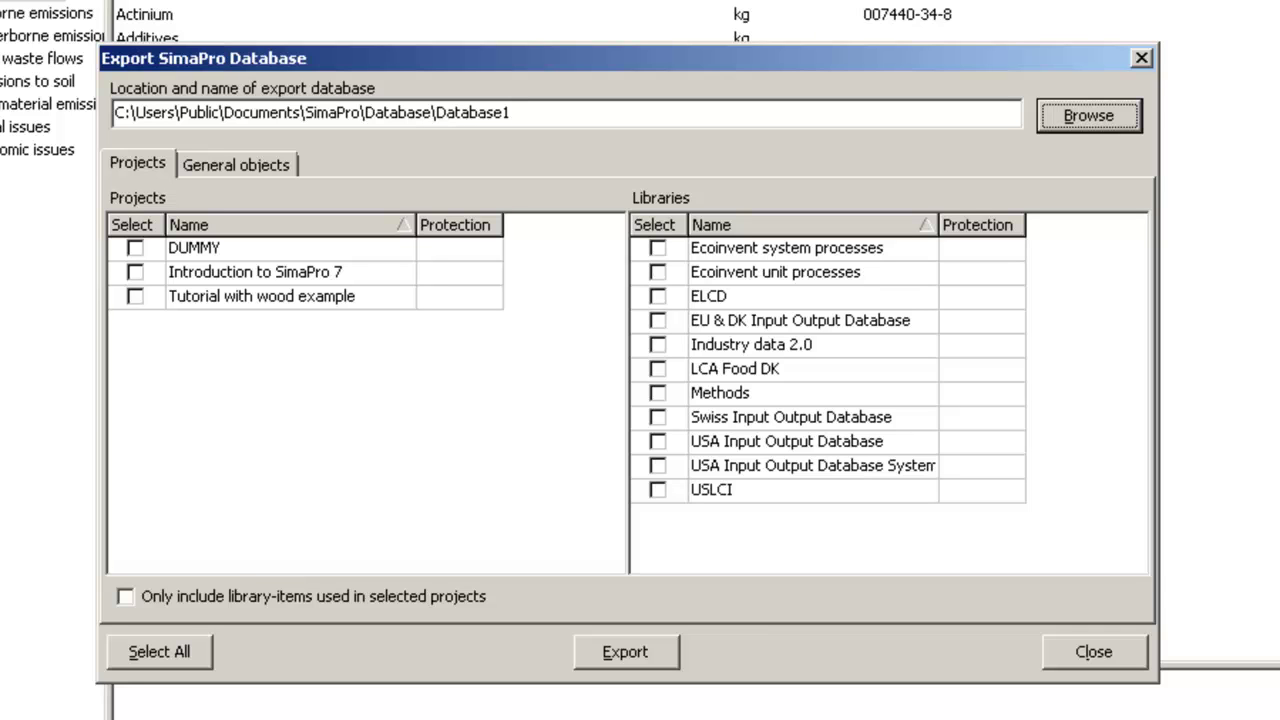
Tick Introduction to SimaPro 7 and 'Only include library-items used', then review General objects.
click(135, 272)
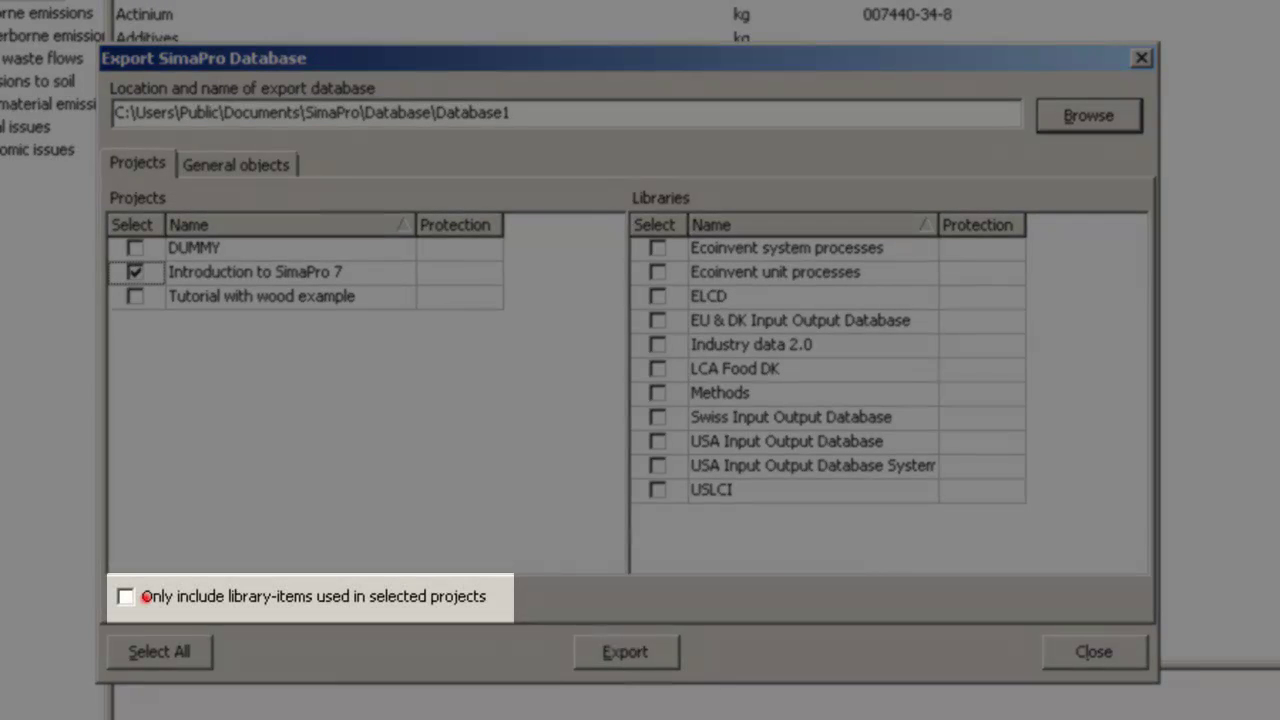
click(125, 596)
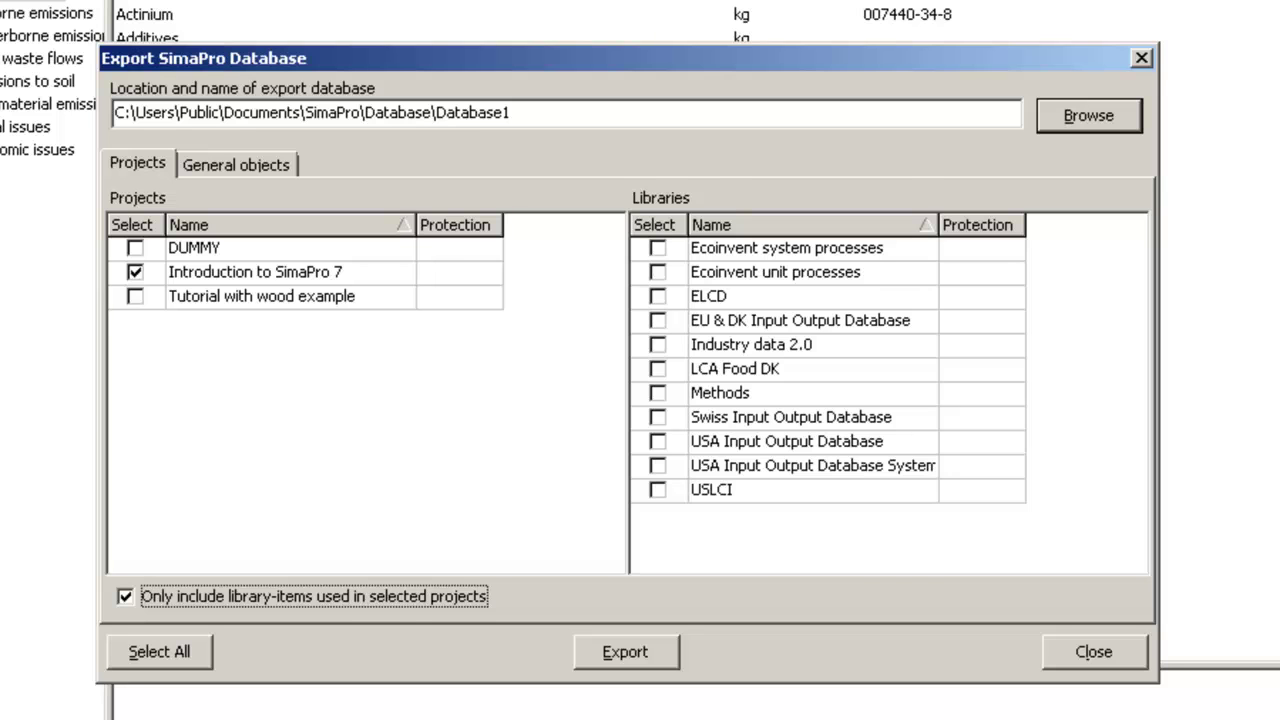
key(ctrl+Tab)
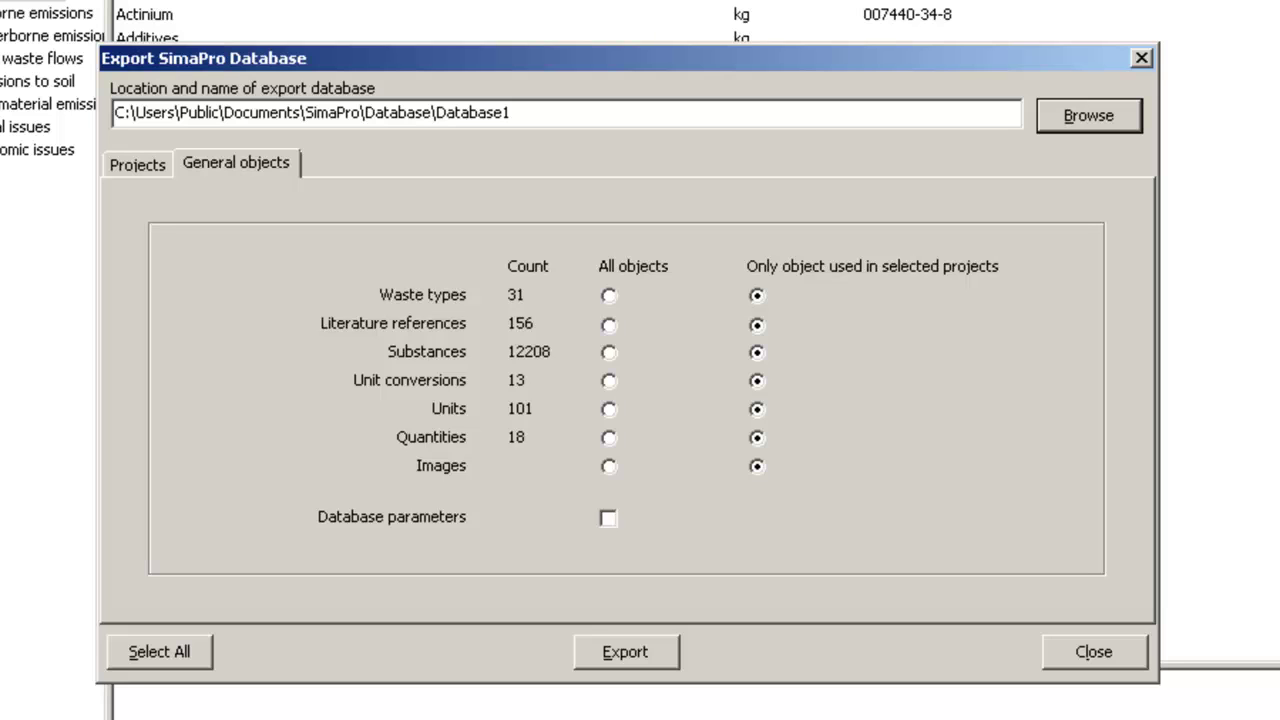
Run the export, confirming and approving copying the listed objects to Database1.
click(625, 651)
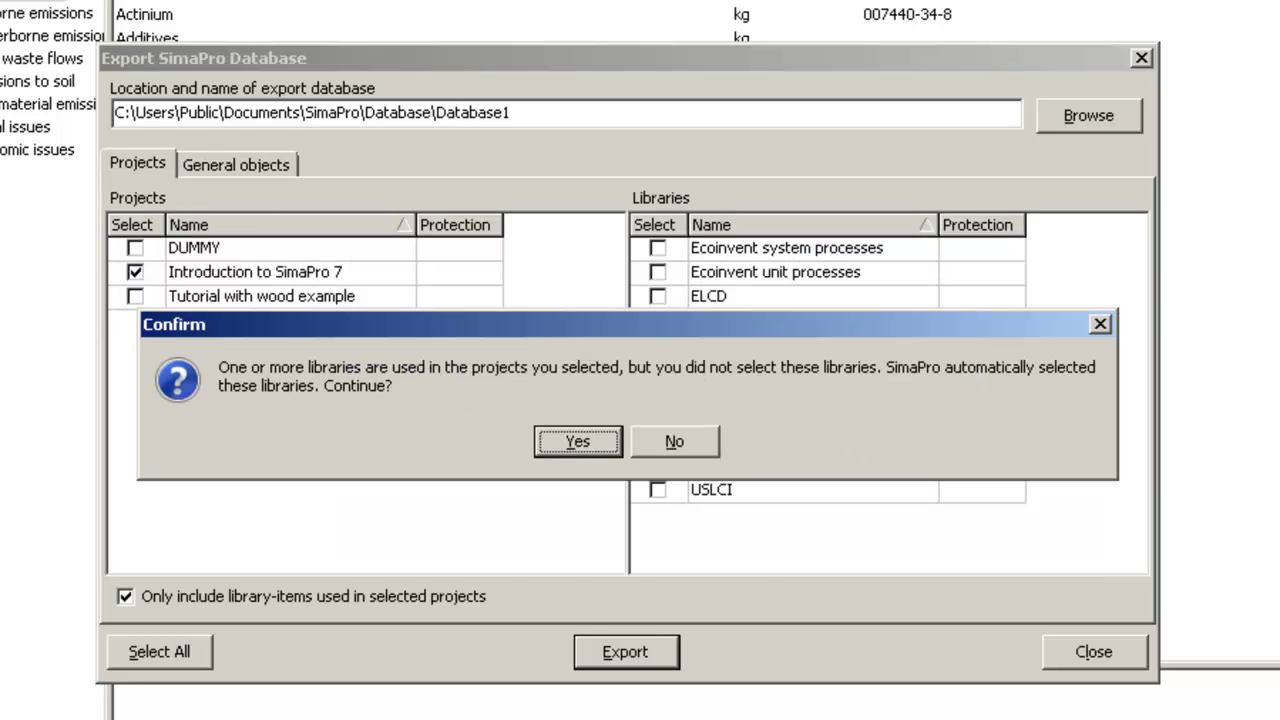
click(573, 439)
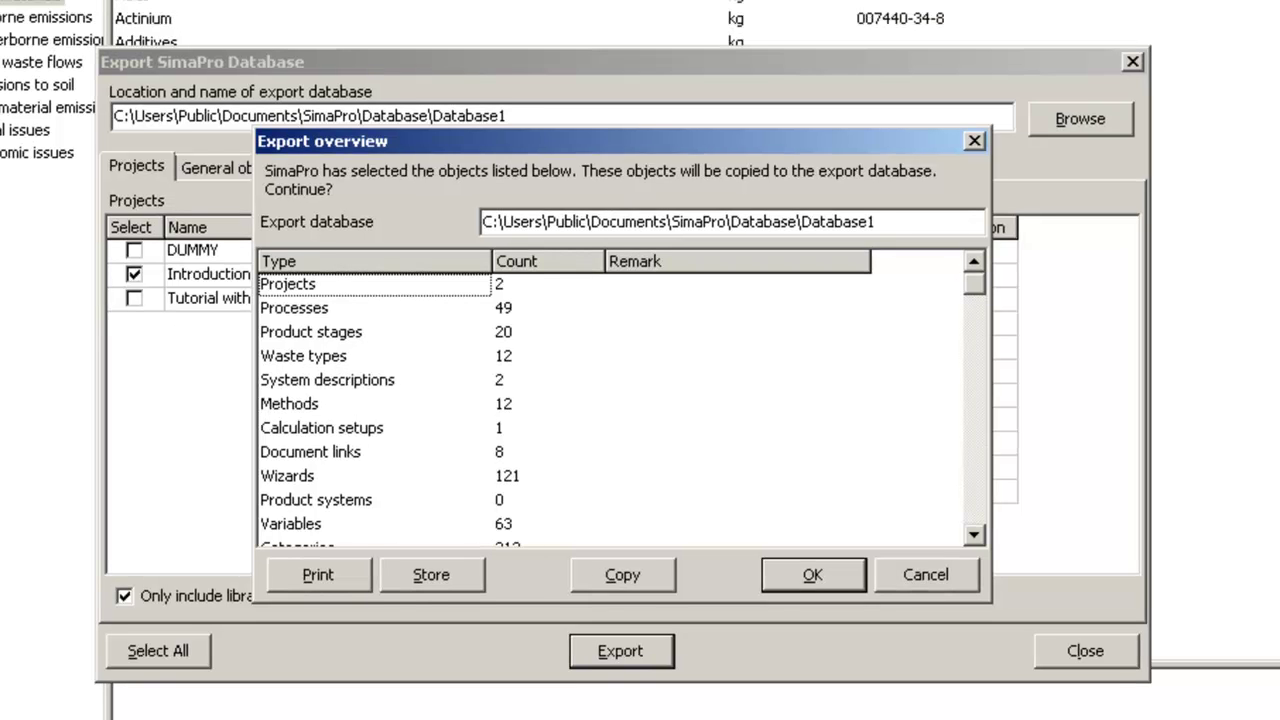
click(813, 574)
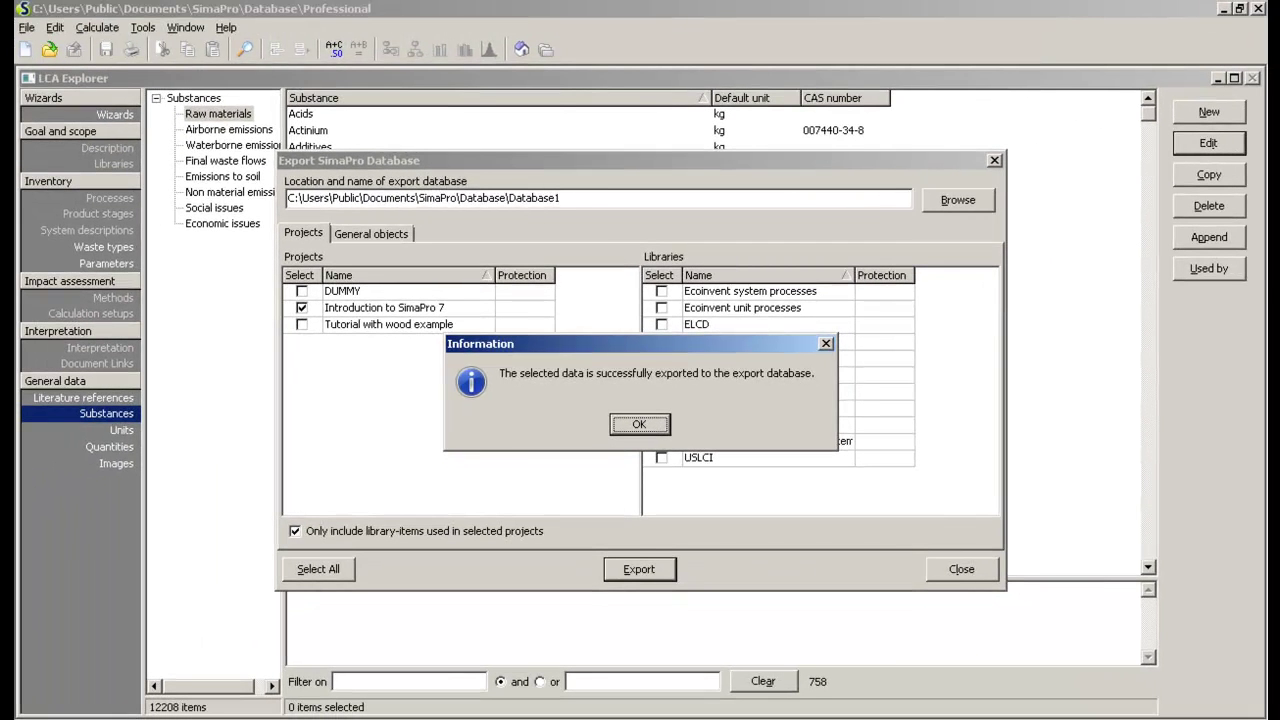
click(648, 424)
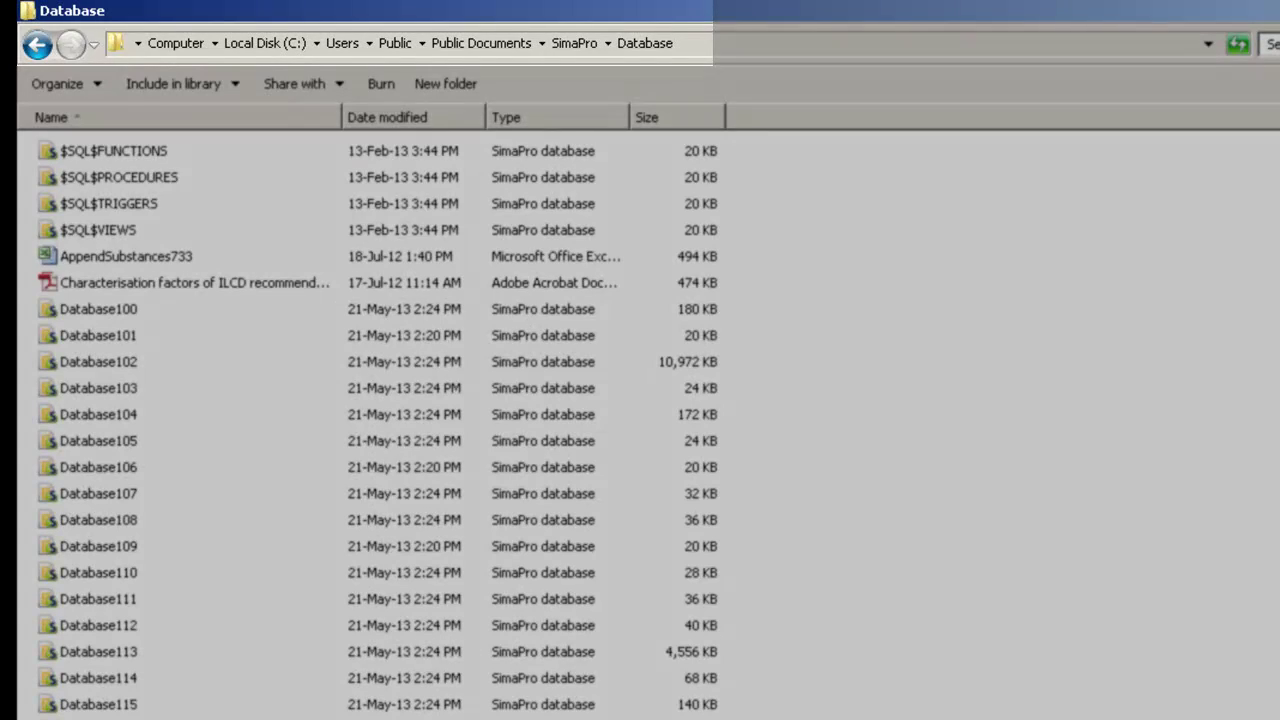
scroll(400, 420, down, 1)
scroll(400, 420, down, 1)
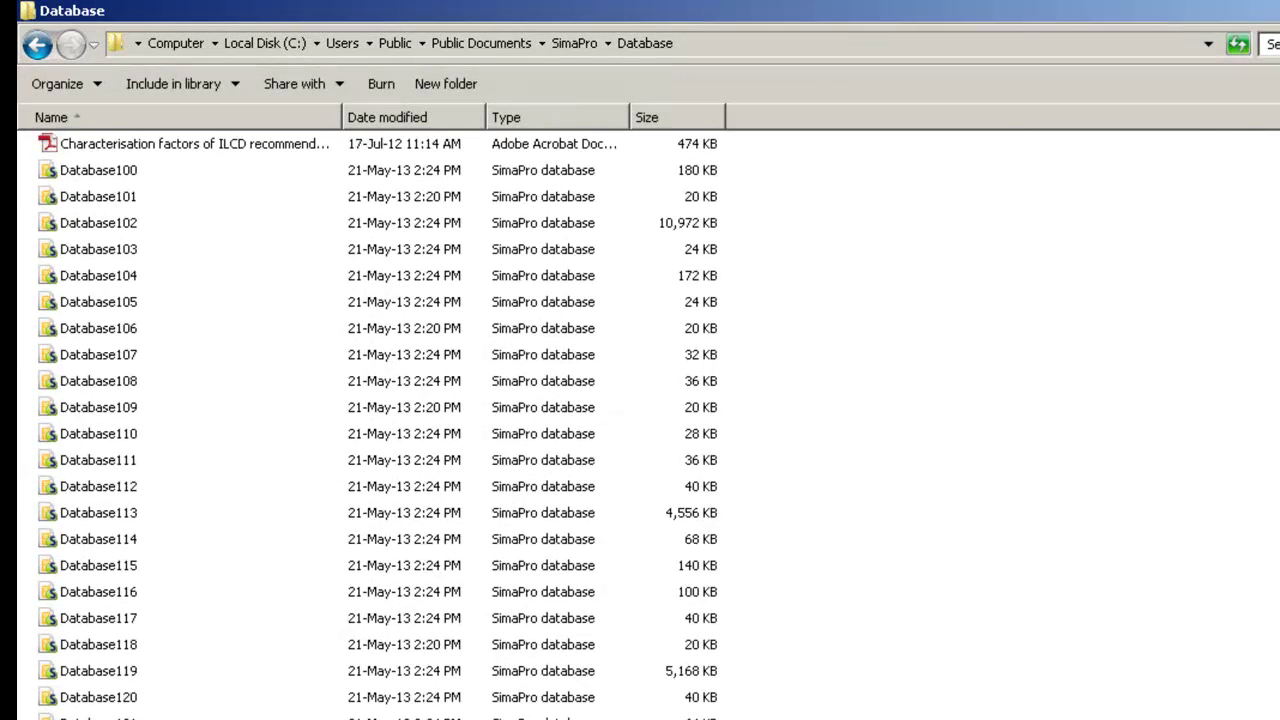
scroll(400, 420, down, 2)
scroll(400, 420, down, 3)
scroll(400, 420, down, 2)
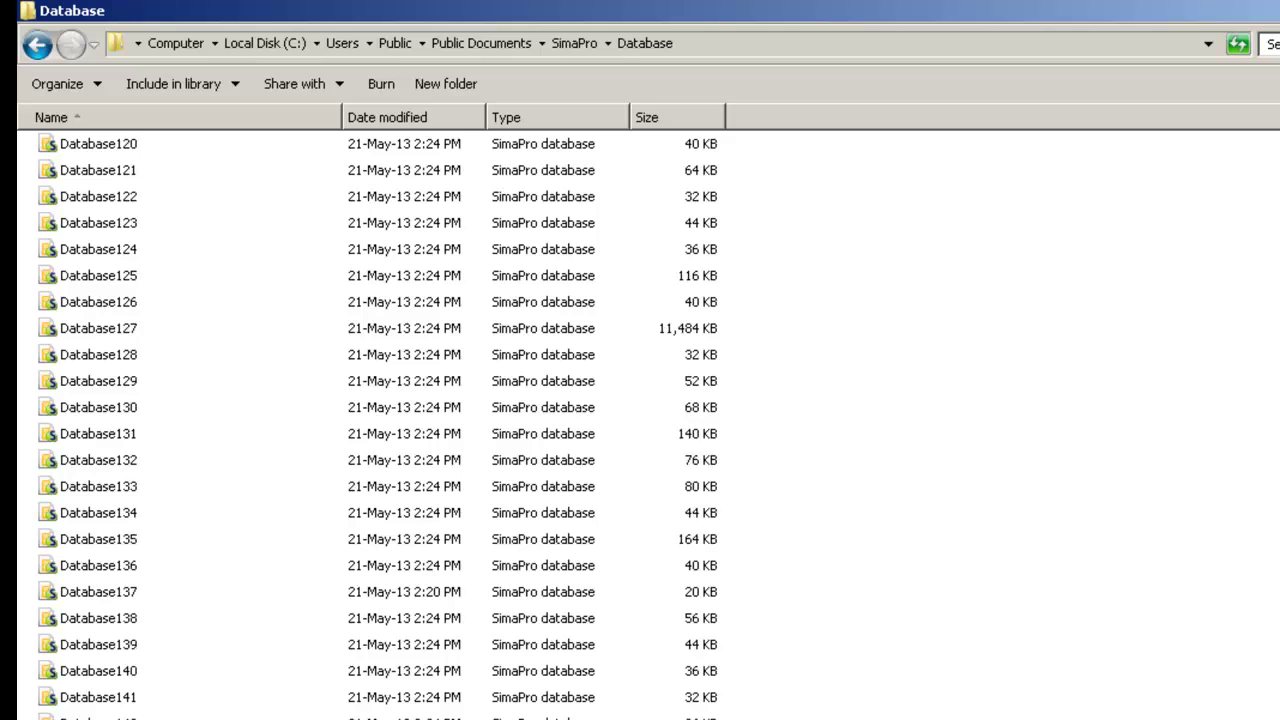
scroll(400, 420, down, 4)
scroll(400, 420, down, 1)
scroll(400, 420, down, 5)
scroll(400, 420, down, 2)
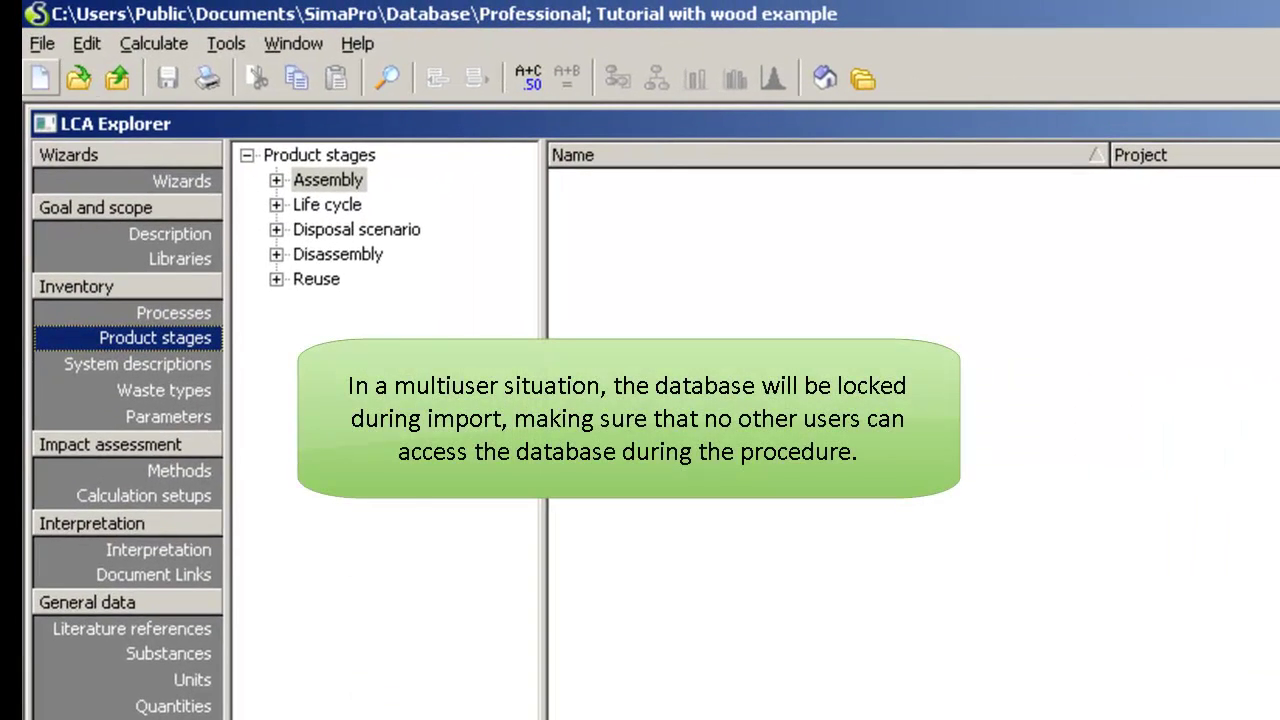
Start Import SimaPro Database and load Database1 as the source database.
click(30, 29)
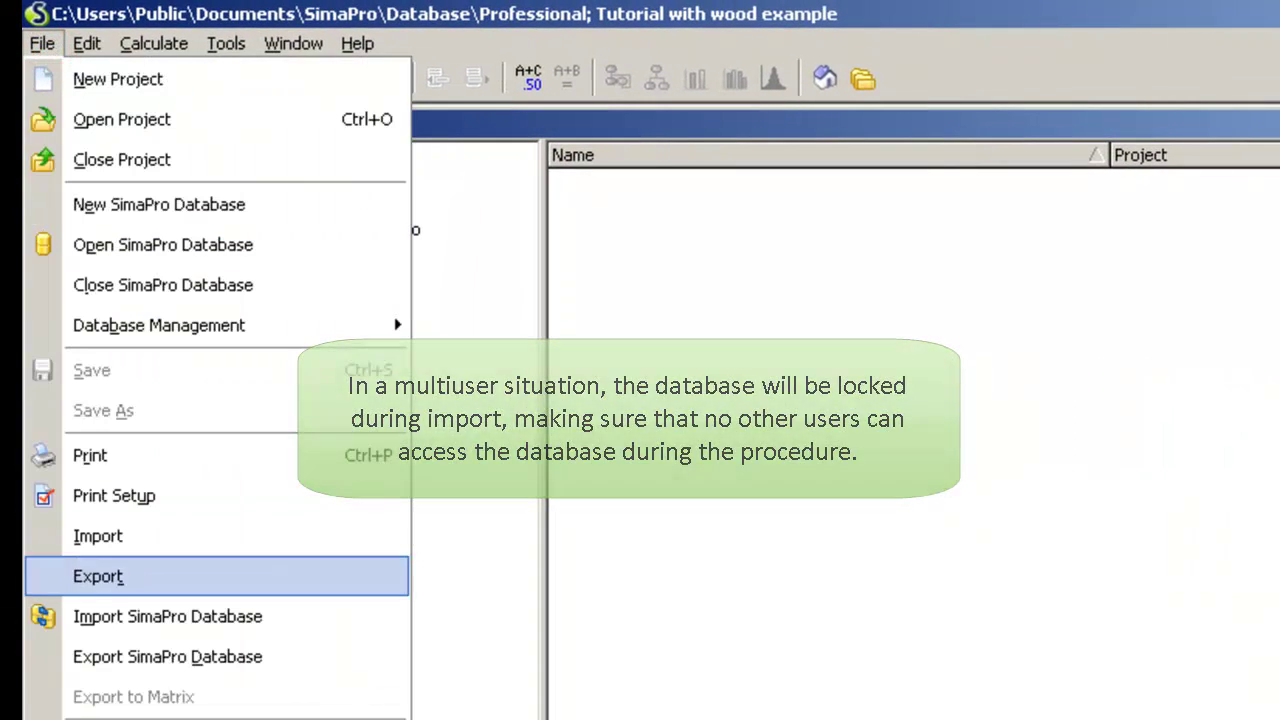
click(100, 615)
click(959, 686)
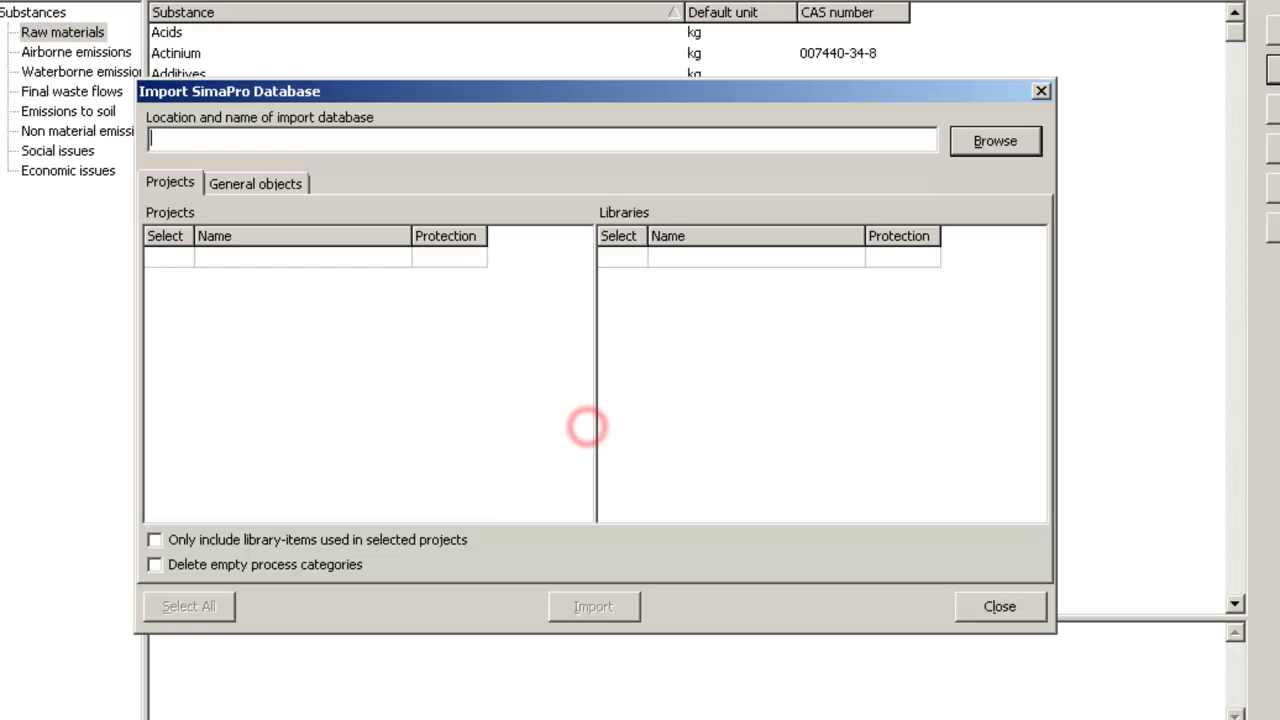
click(1003, 139)
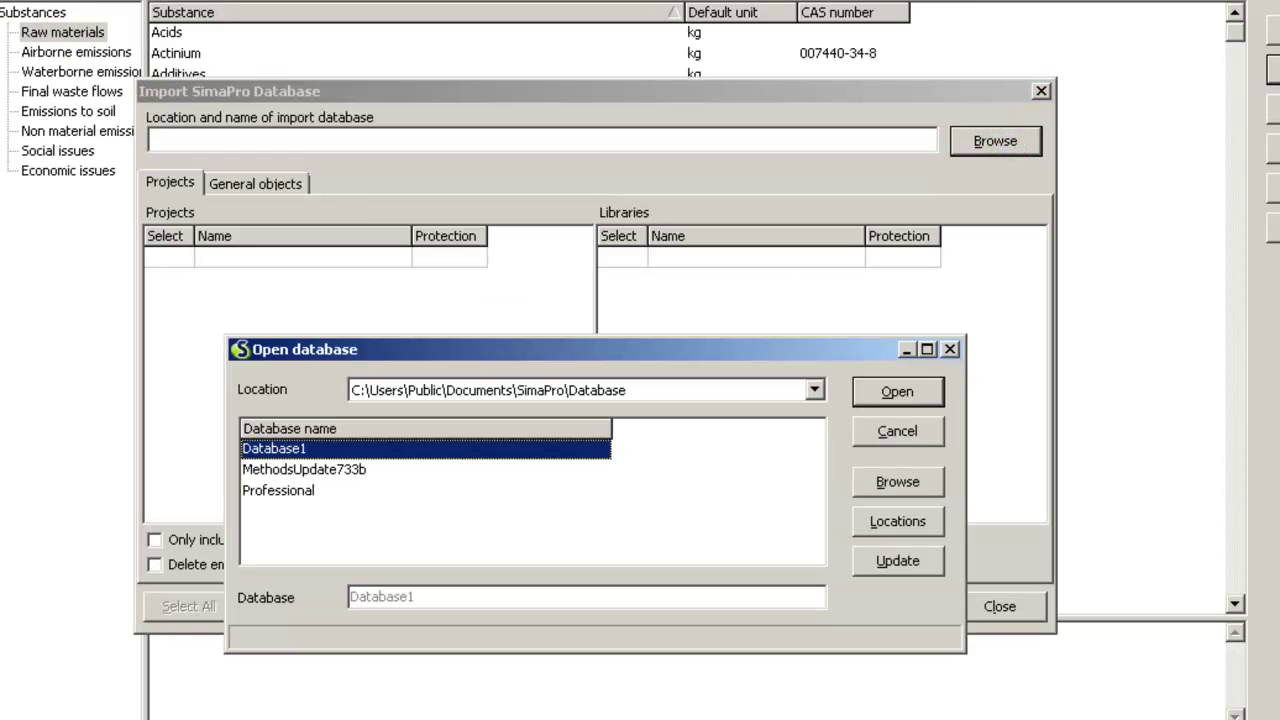
click(391, 449)
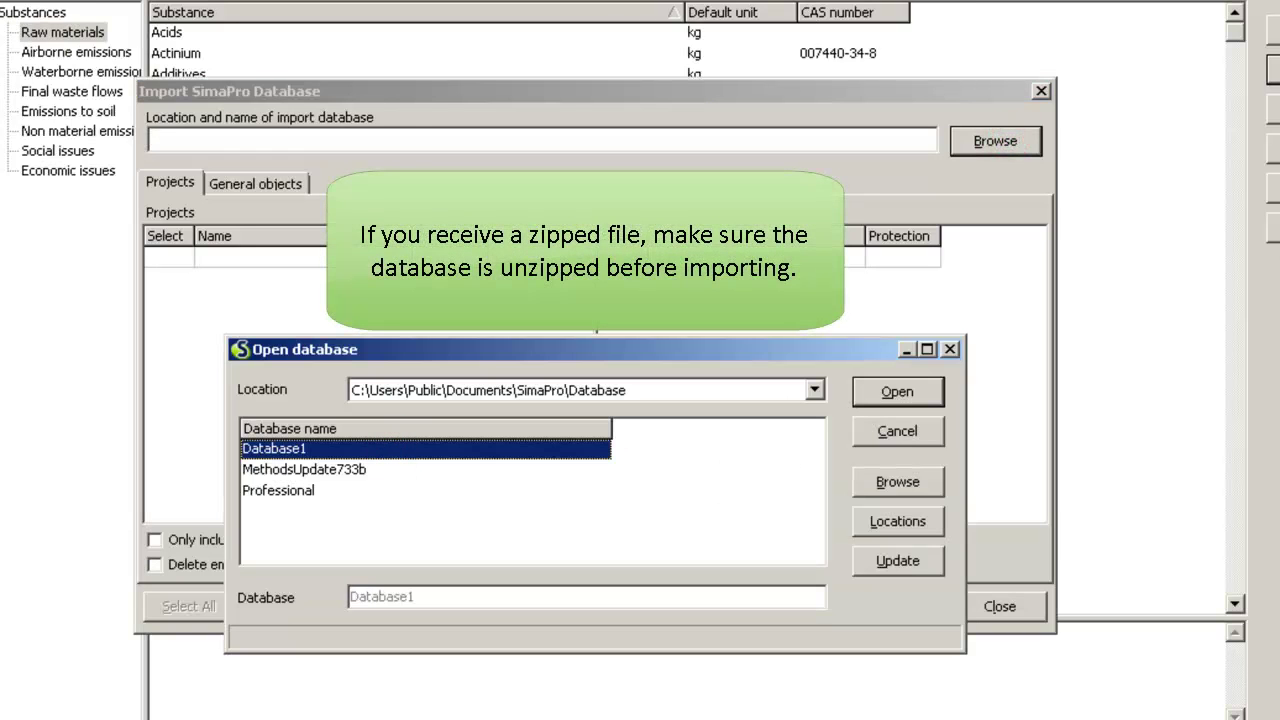
click(897, 391)
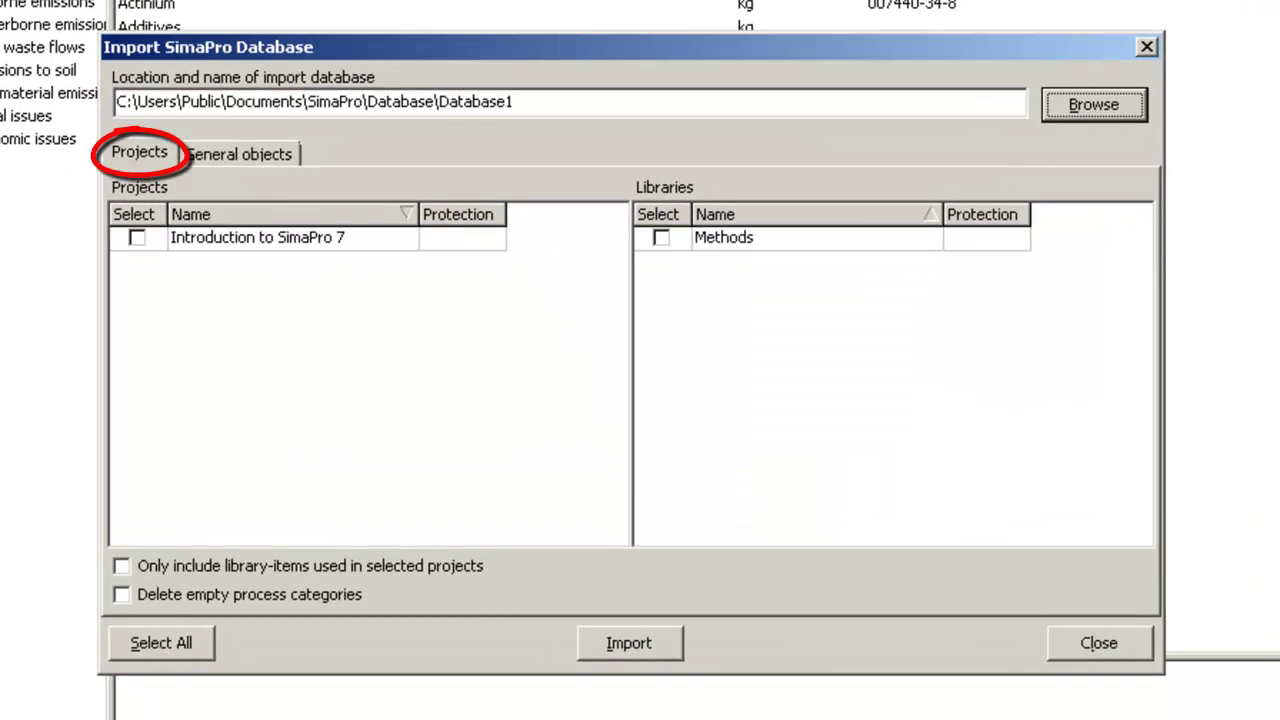
Tick Introduction to SimaPro 7 and 'Only include library-items used', then show General objects.
click(137, 238)
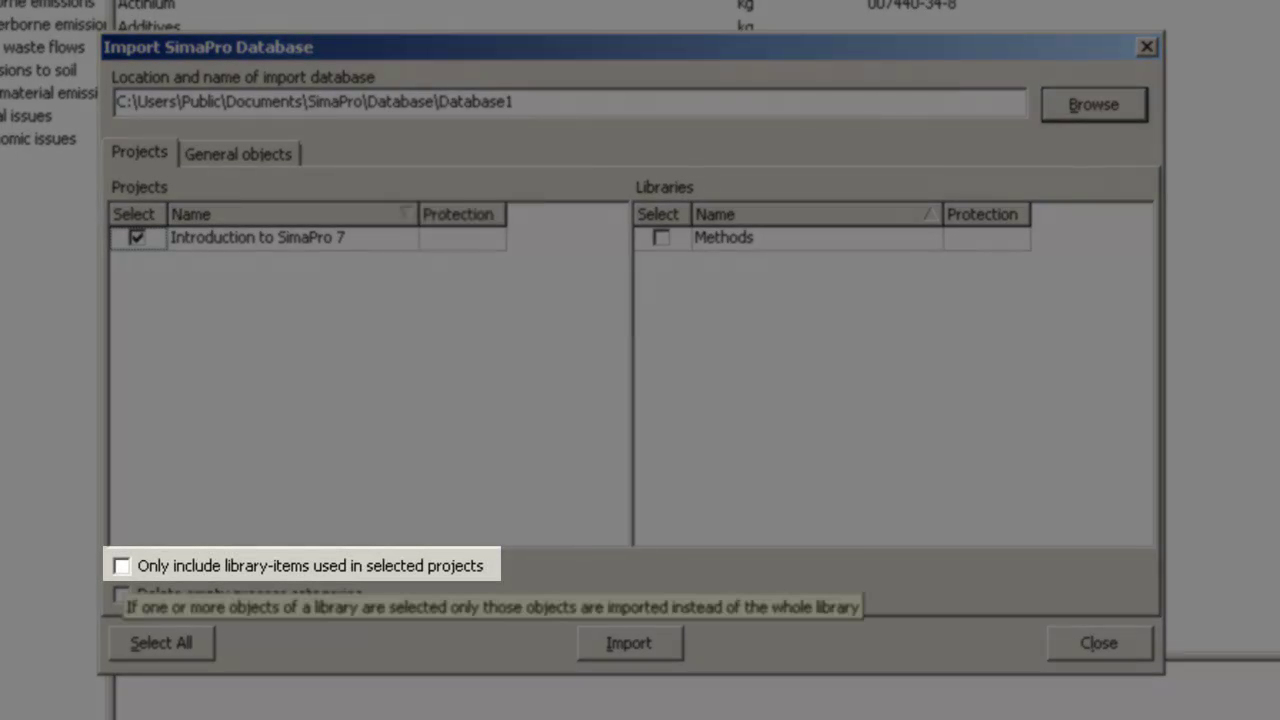
click(121, 566)
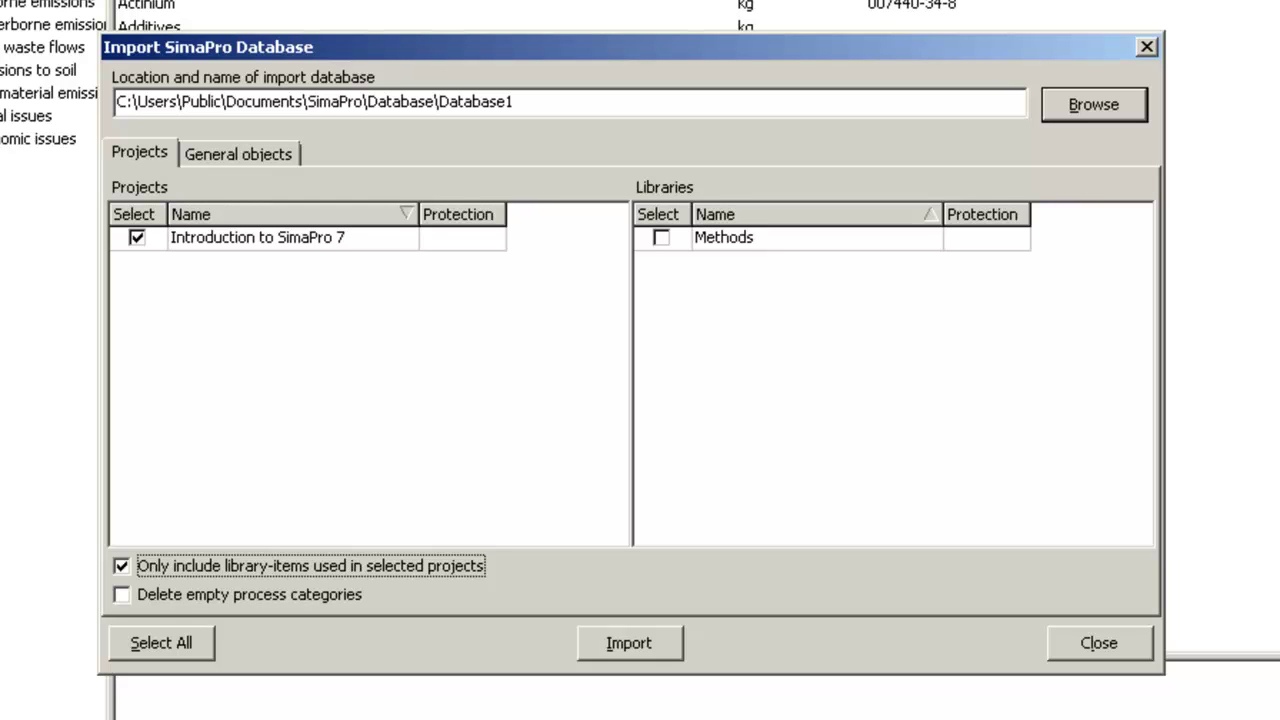
key(ctrl+Tab)
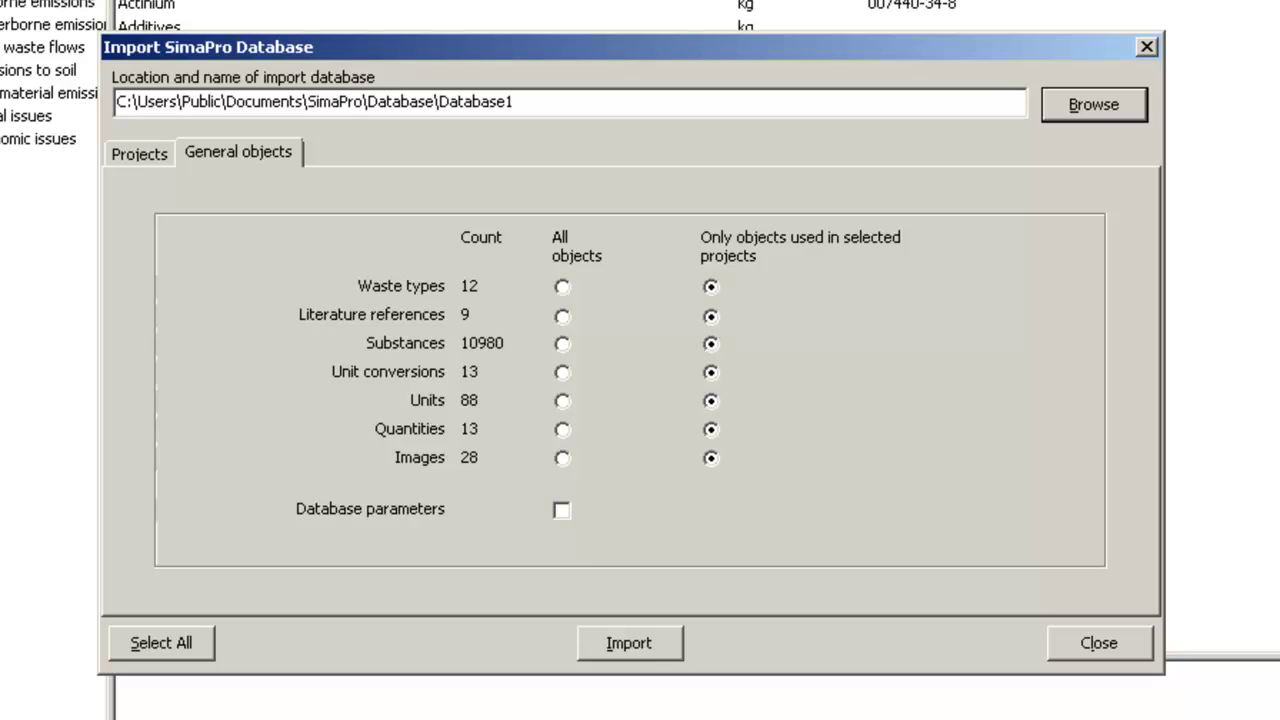
Start the import and accept the automatically selected Methods library.
click(655, 642)
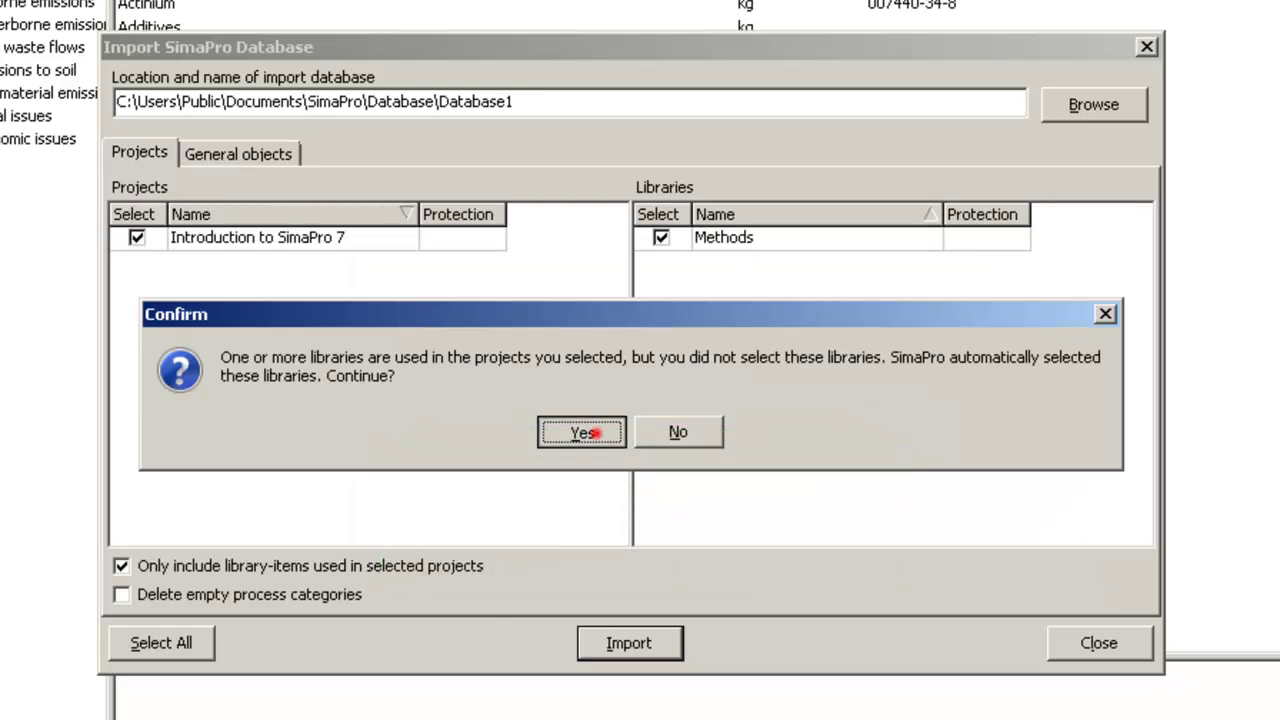
click(590, 432)
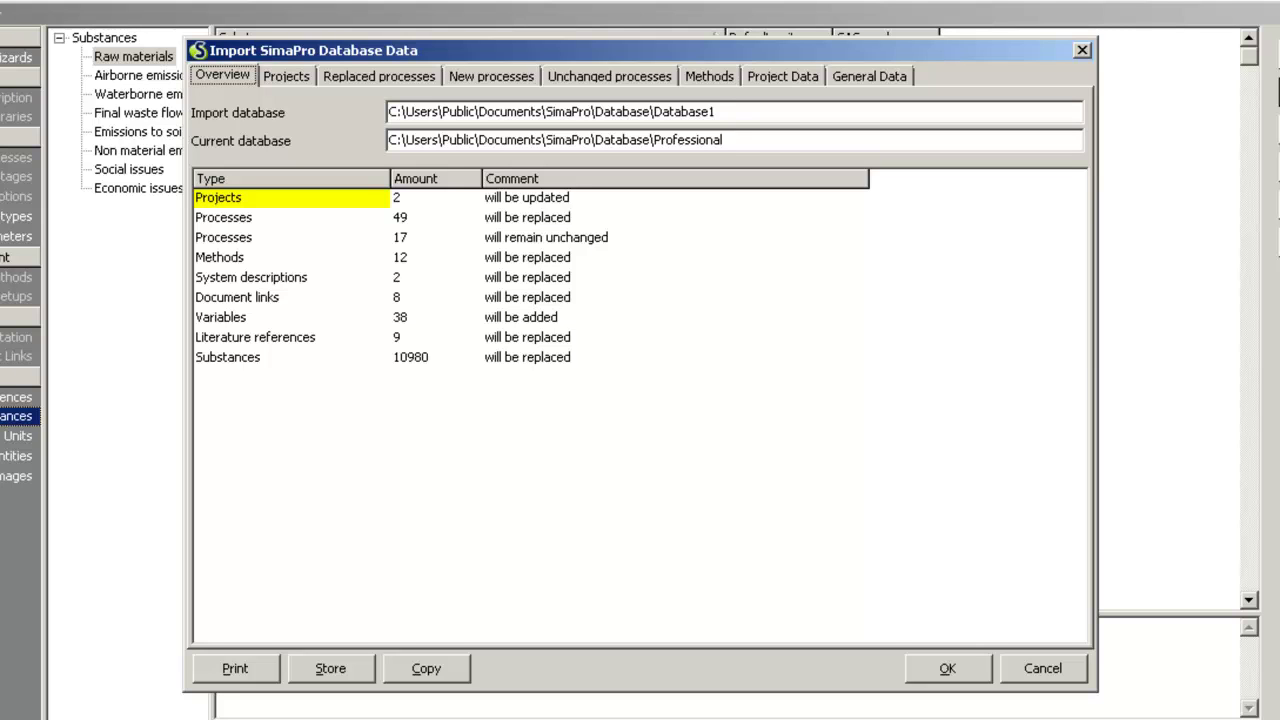
Accept the import overview and approve all process replacements with Yes to All.
click(965, 665)
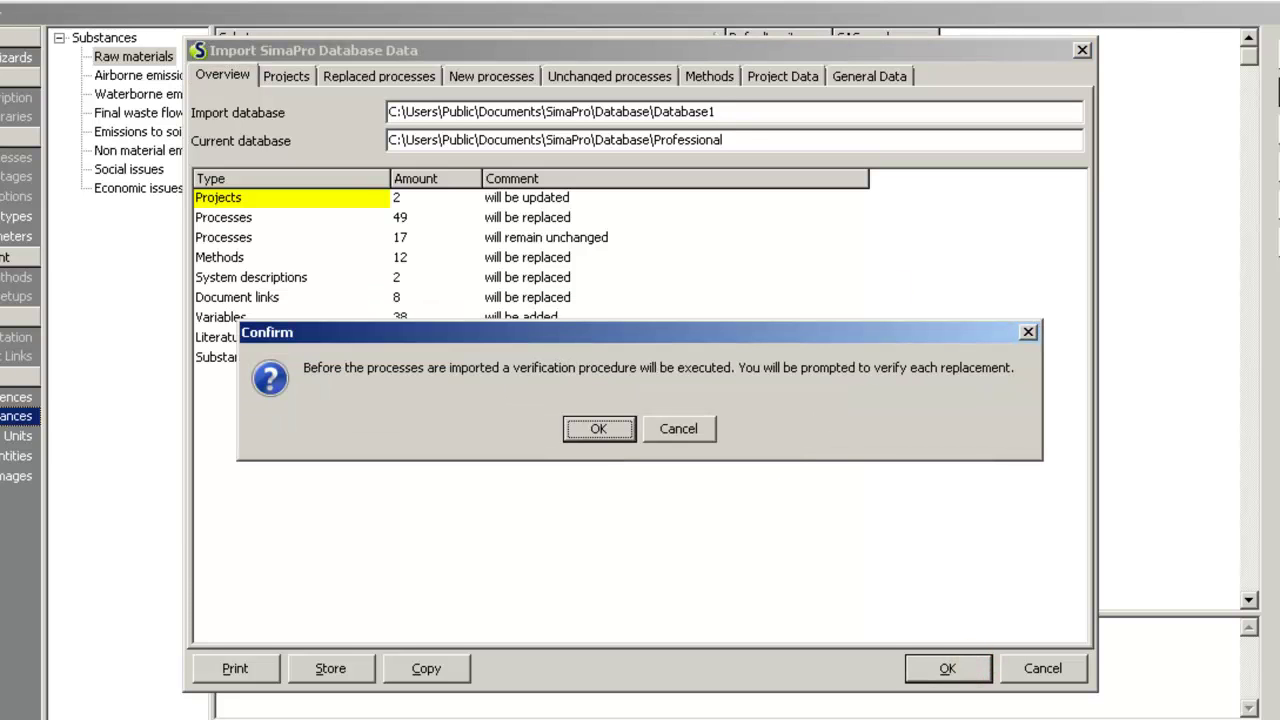
click(598, 428)
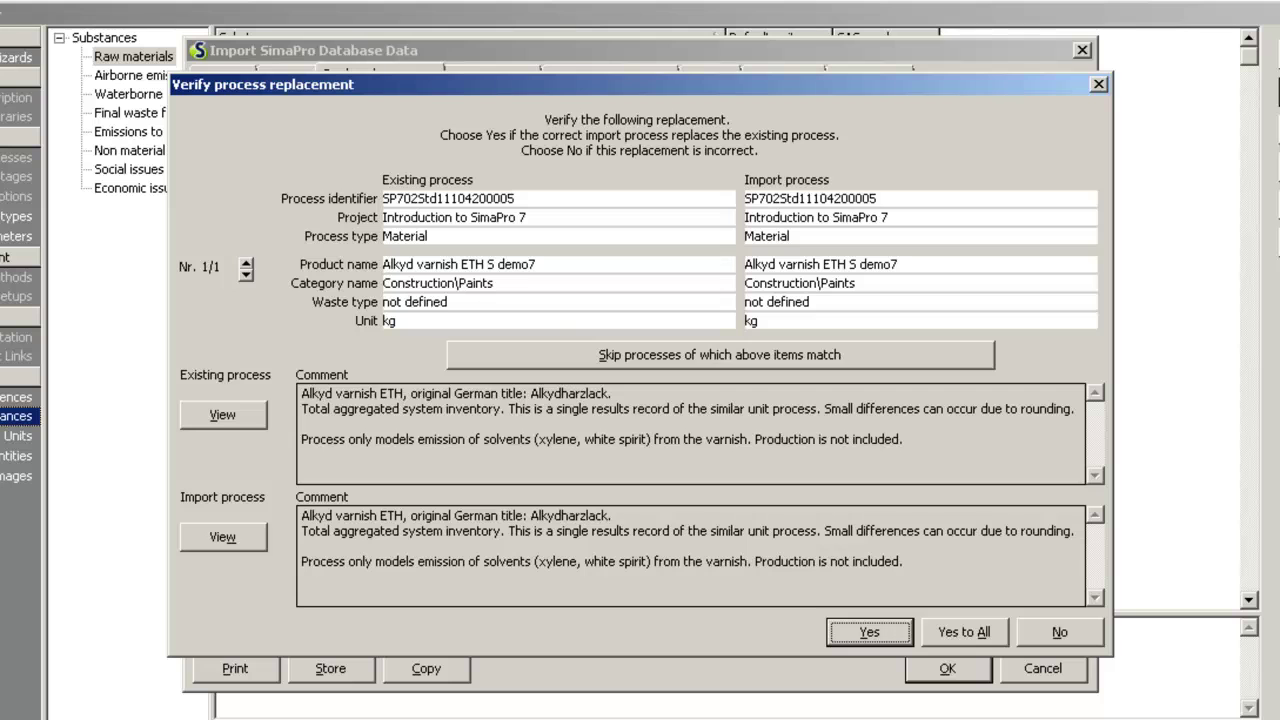
click(963, 632)
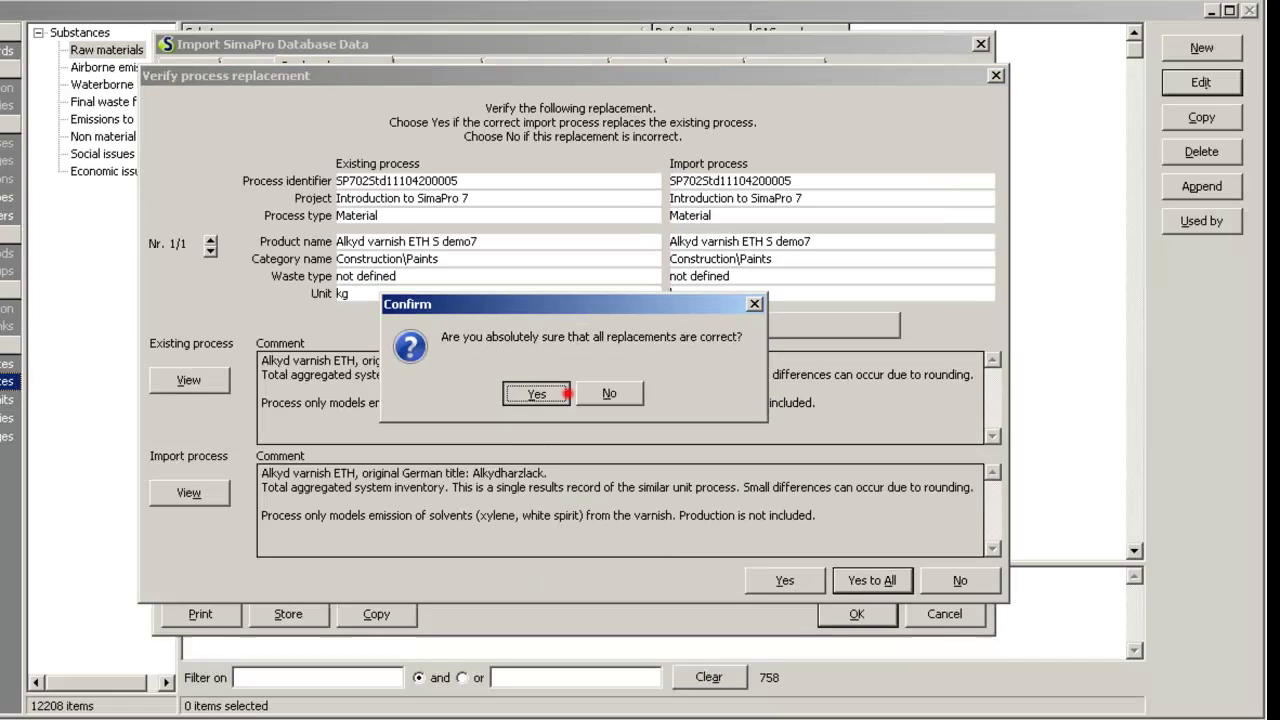
click(599, 428)
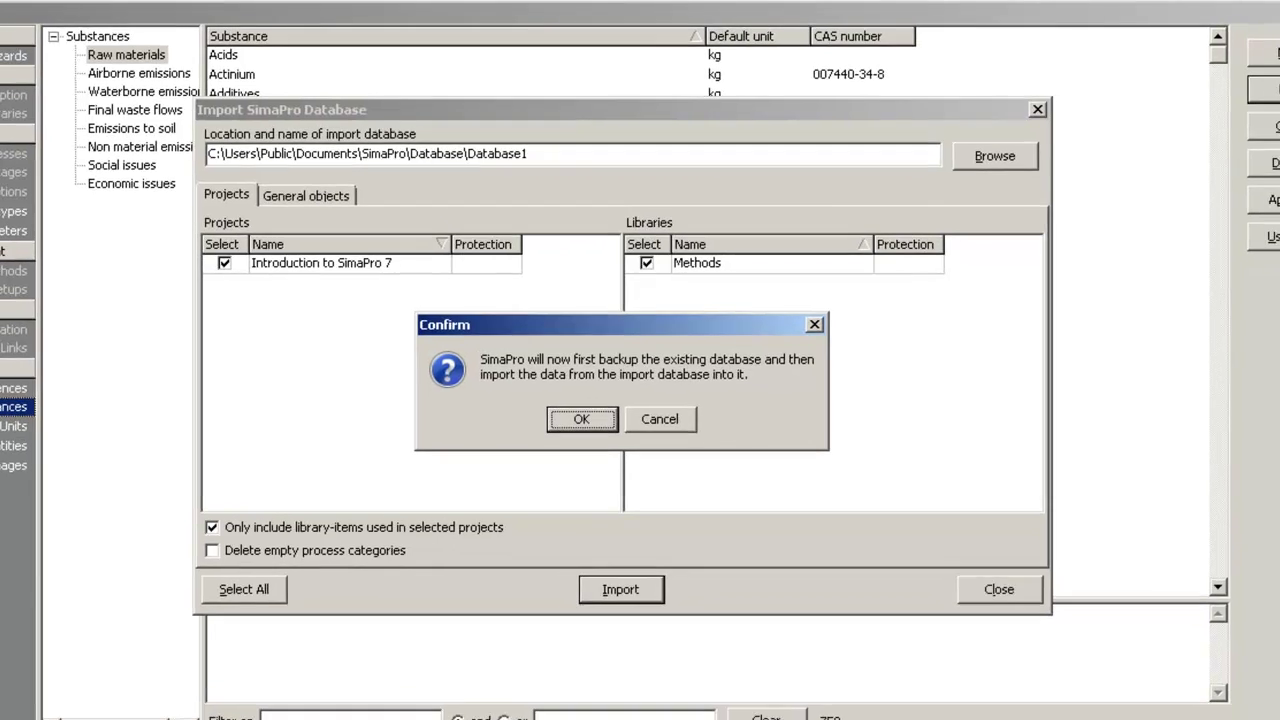
Back up the existing database as 'Backup' and let the Database1 import finish.
click(598, 428)
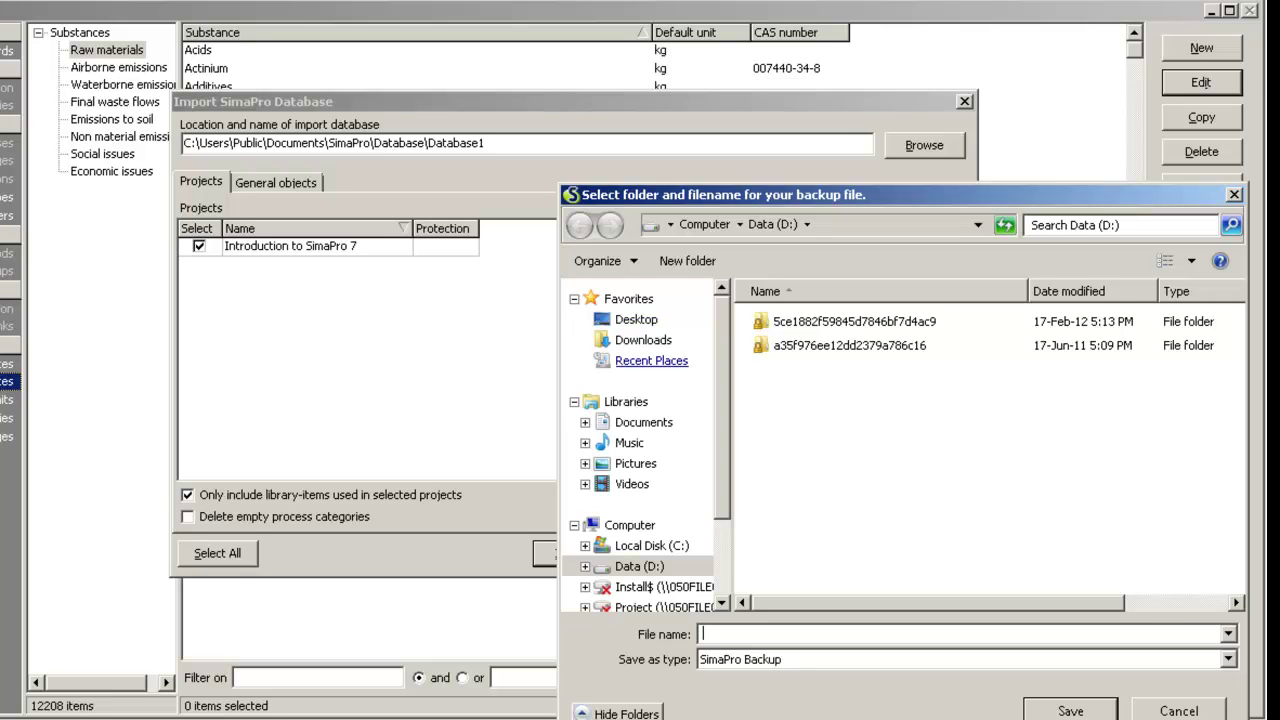
text(Backu)
text(p)
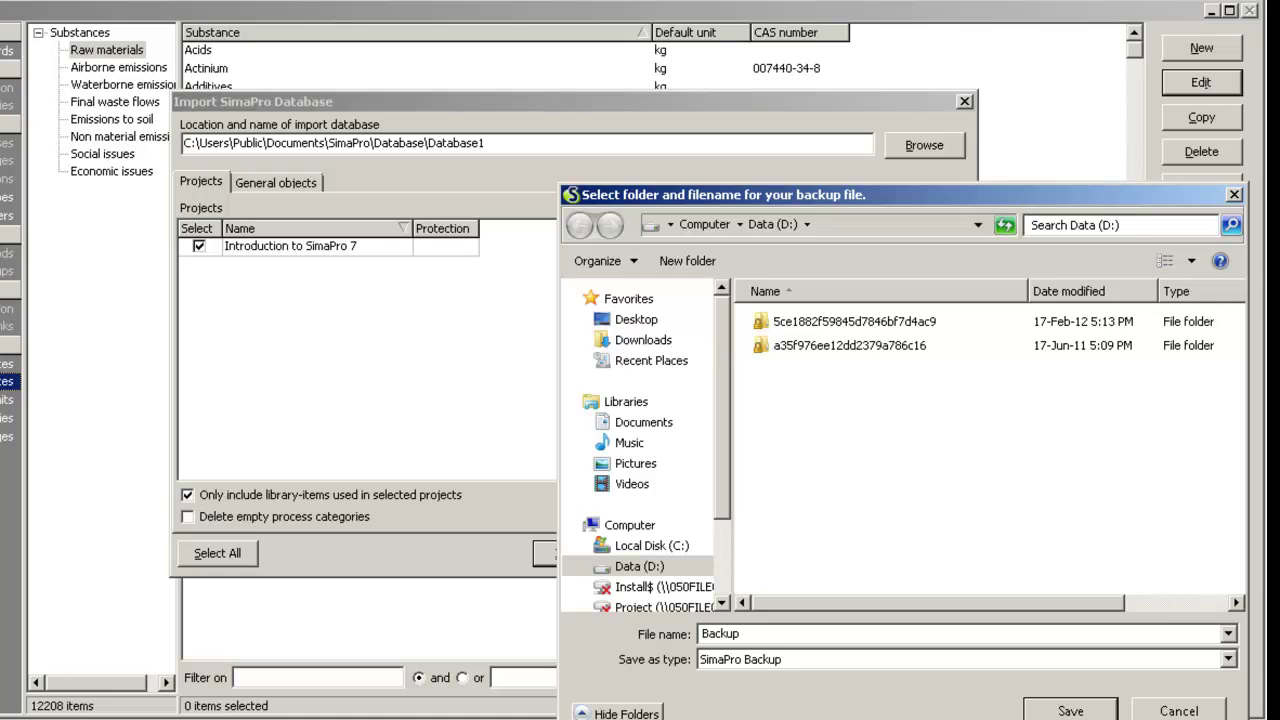
click(1060, 711)
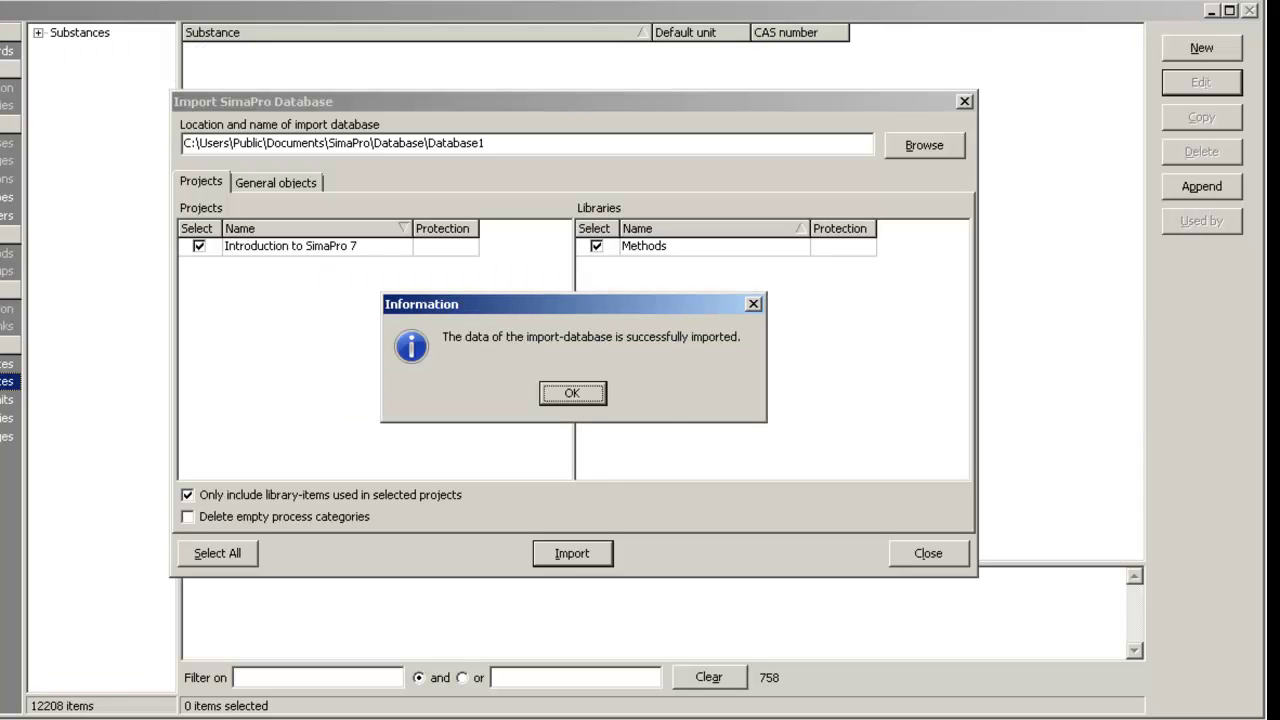
Dismiss the success message and view the Projects list showing Introduction to SimaPro 7.
click(572, 392)
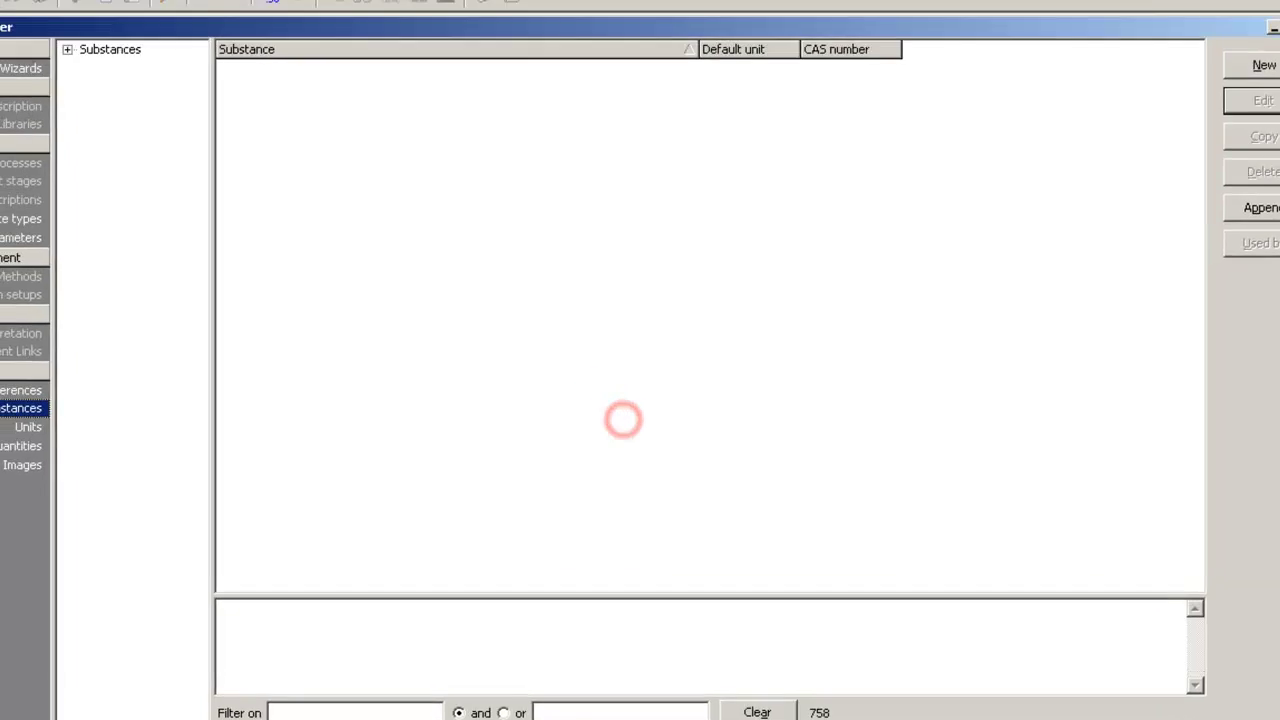
click(33, 35)
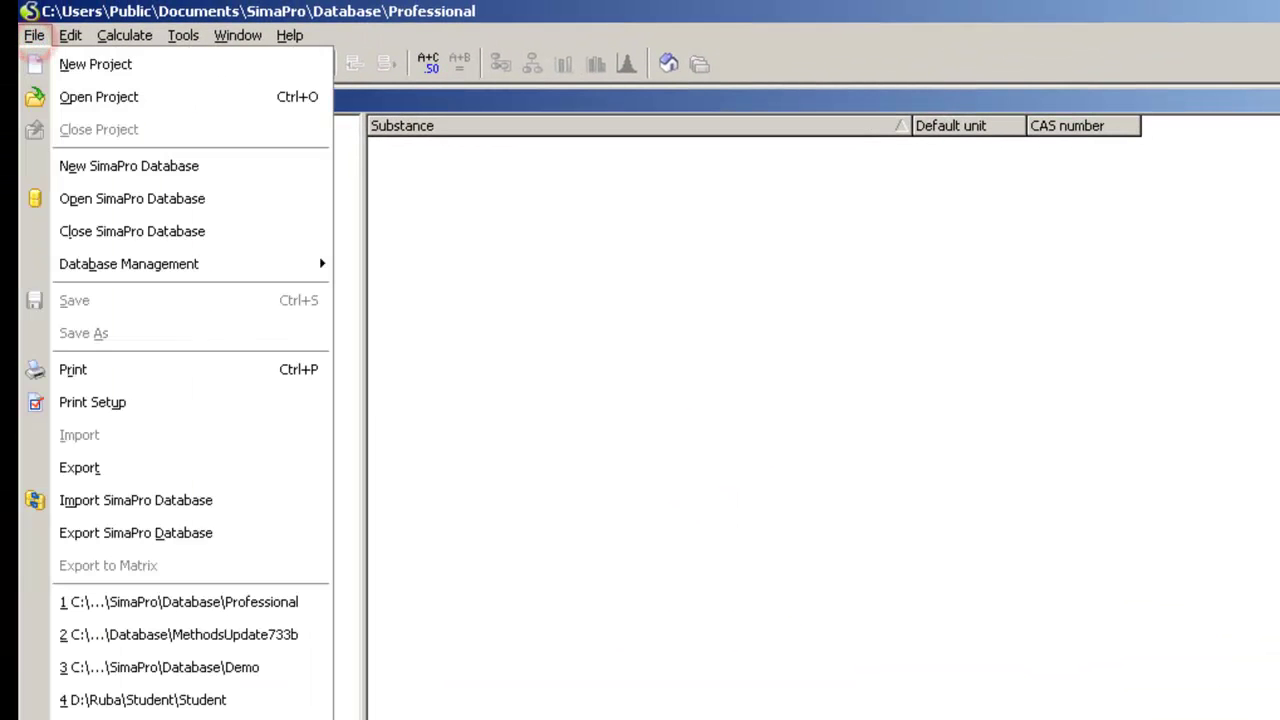
click(99, 97)
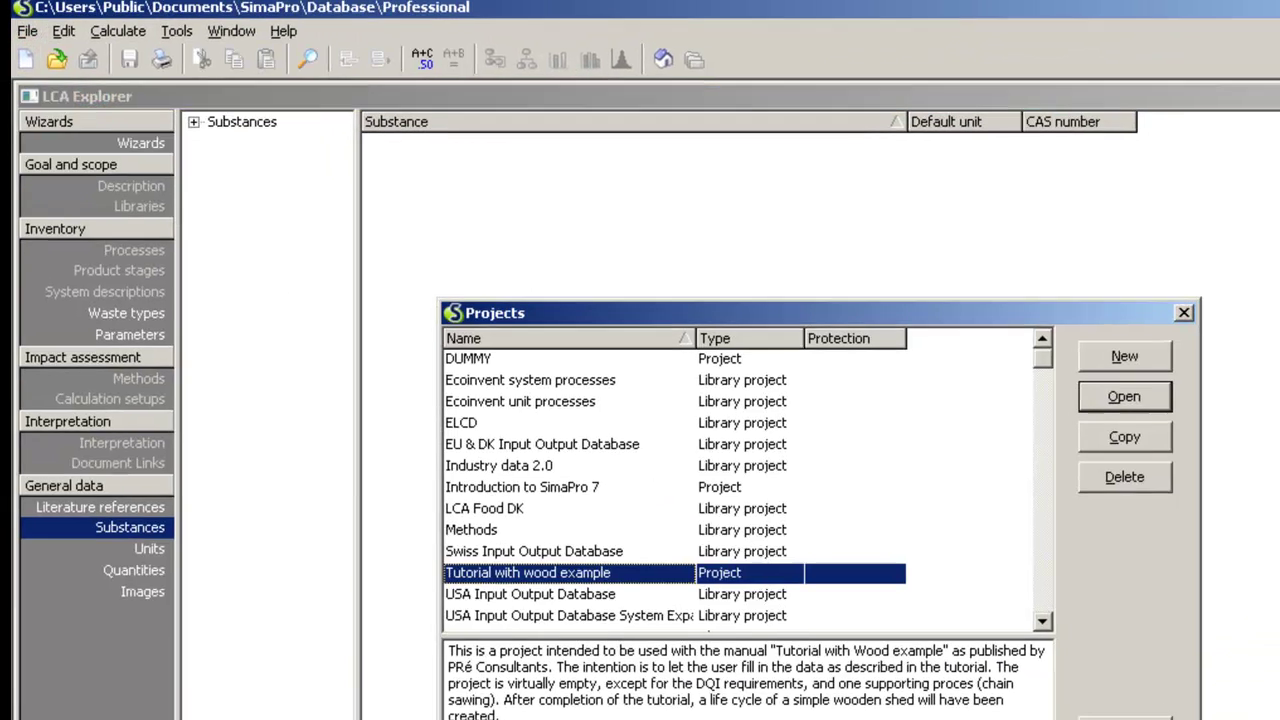